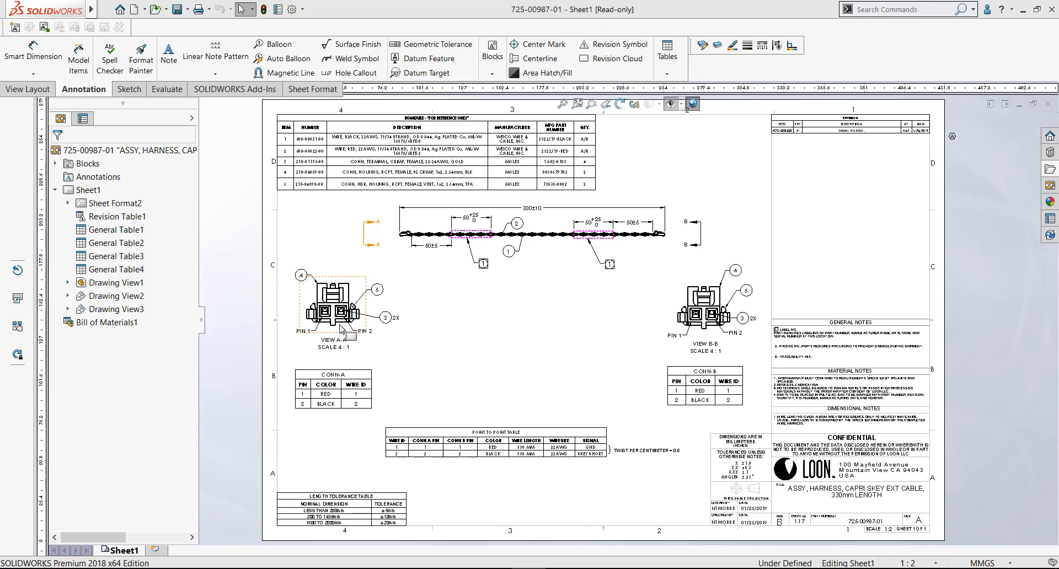
pyautogui.scroll(-3, 381, 309)
pyautogui.scroll(5, 656, 245)
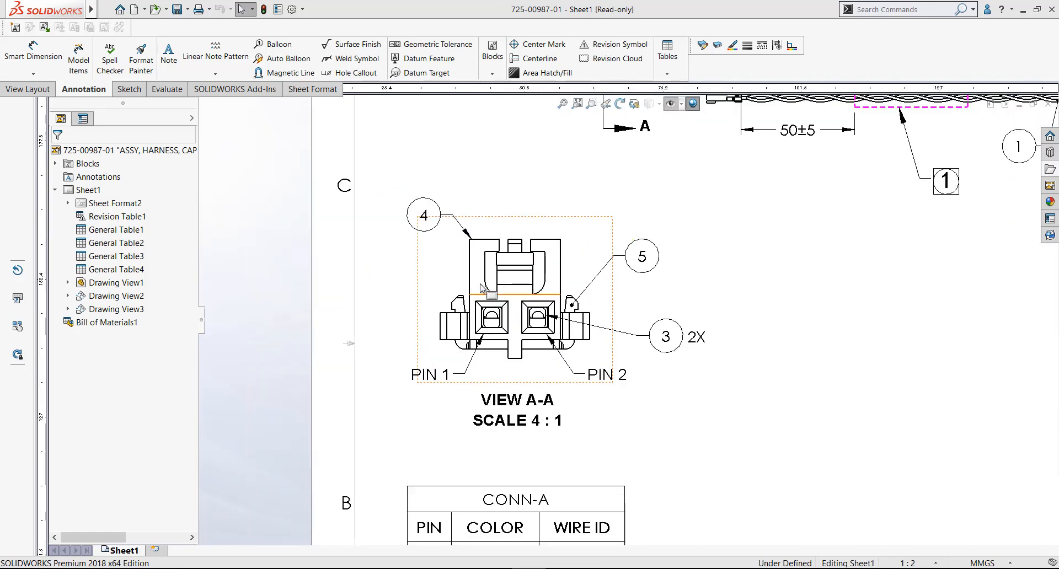
pyautogui.scroll(-4, 656, 245)
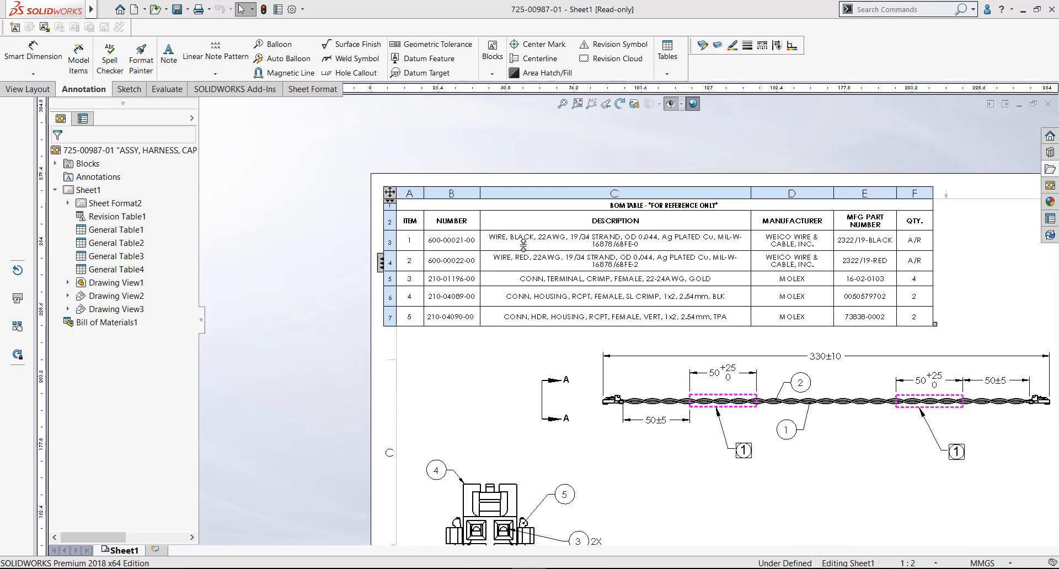
pyautogui.click(1048, 103)
# Inspect the connector end of the harness assembly, the mates in MateGroup1 and the mirrored crimp pins component
pyautogui.moveTo(483, 271)
pyautogui.mouseDown(button='middle')
pyautogui.moveTo(468, 284)
pyautogui.moveTo(389, 264)
pyautogui.mouseUp(button='middle')
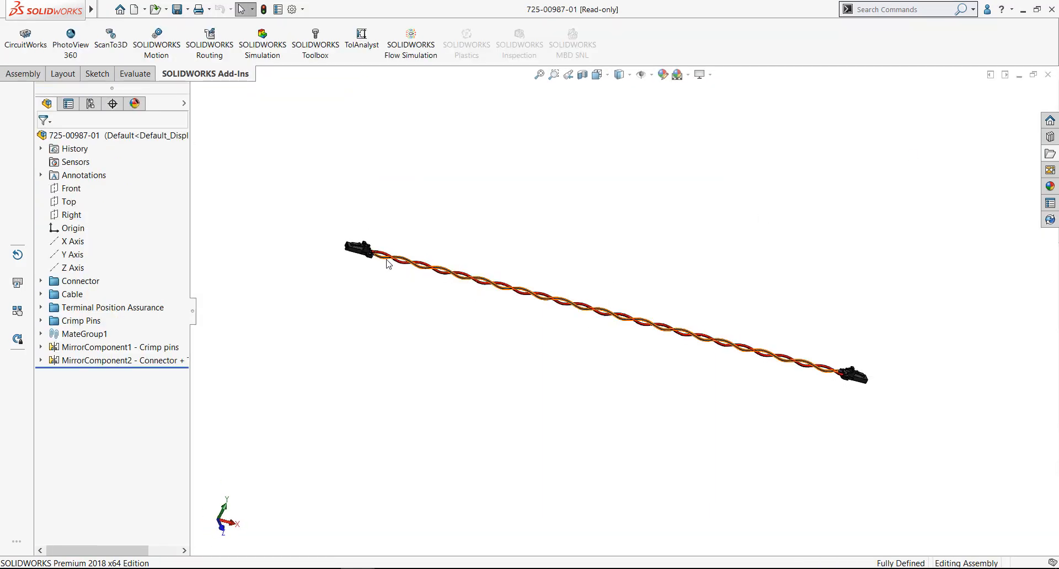
pyautogui.scroll(-10, 389, 261)
pyautogui.moveTo(570, 288); pyautogui.dragTo(623, 296, button='middle')
pyautogui.scroll(-2, 531, 286)
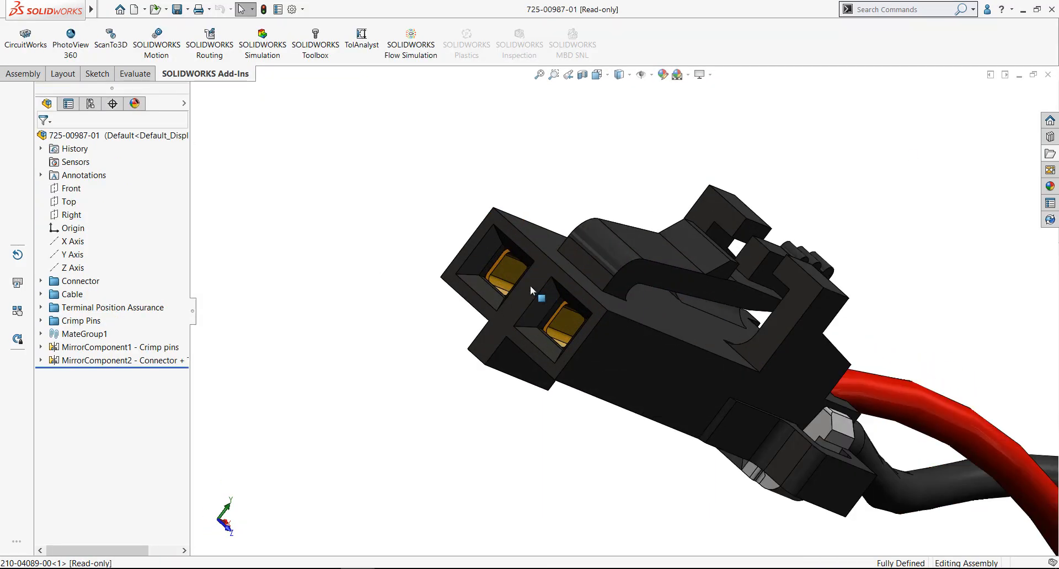
pyautogui.click(41, 334)
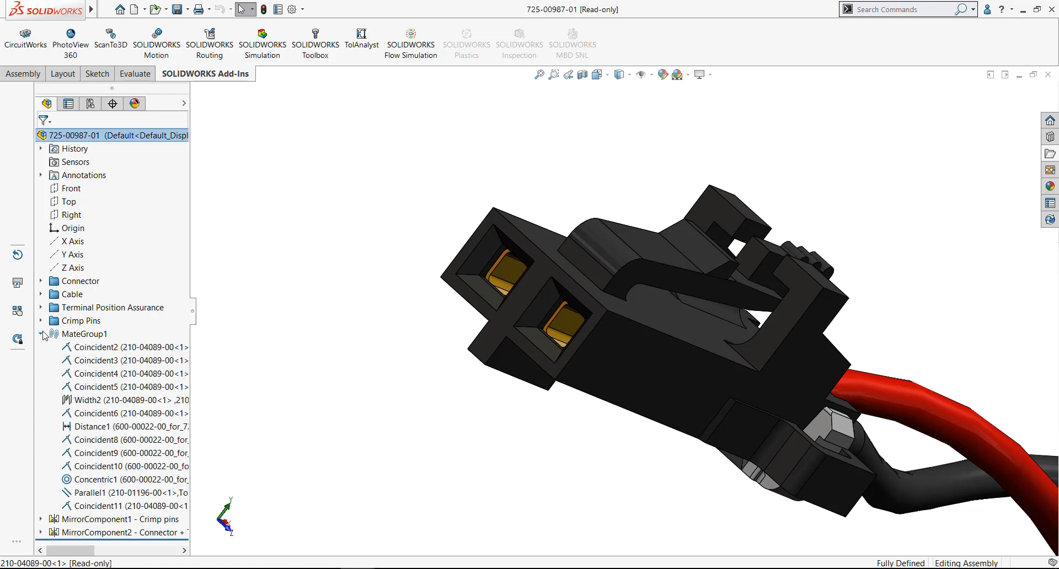
pyautogui.click(41, 333)
pyautogui.click(41, 348)
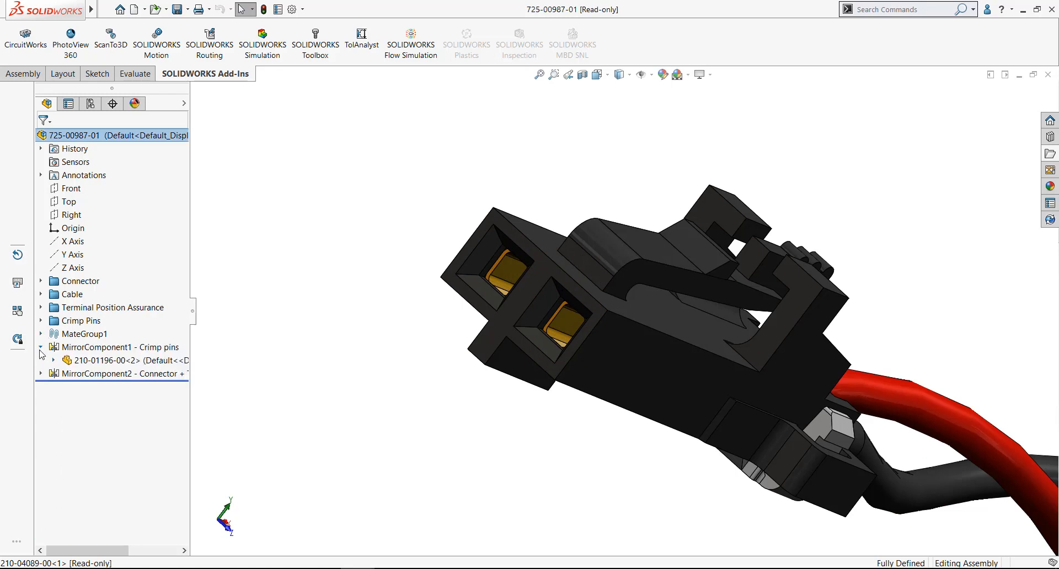
pyautogui.click(40, 347)
pyautogui.scroll(8, 696, 304)
pyautogui.scroll(5, 696, 304)
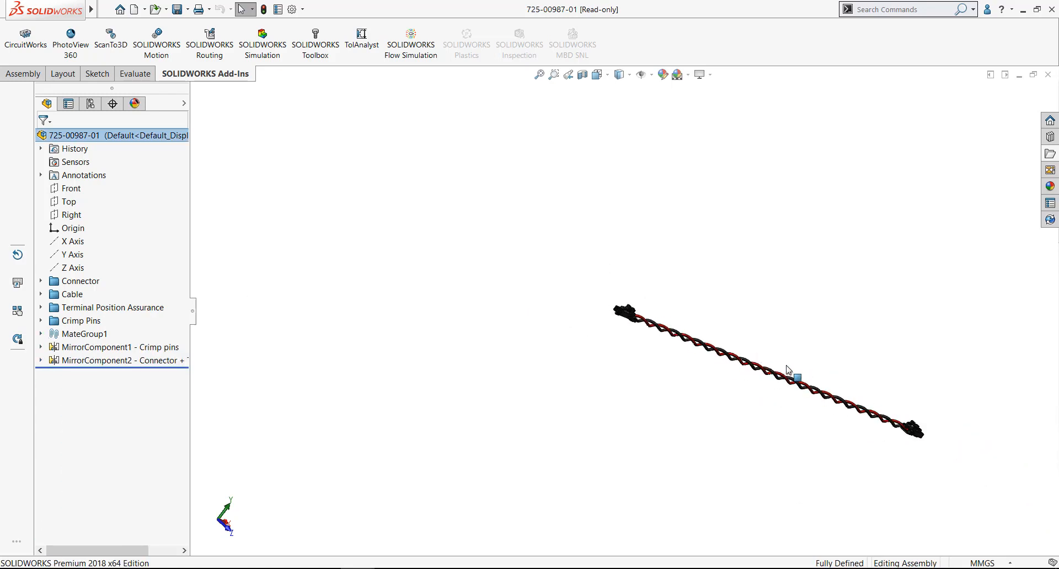
pyautogui.scroll(-1, 792, 370)
pyautogui.scroll(-1, 828, 361)
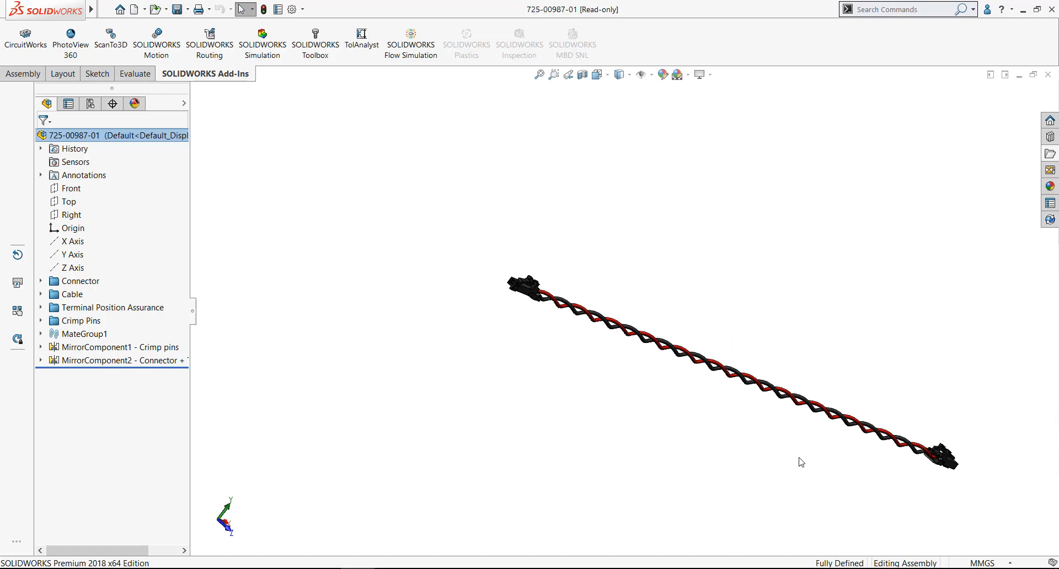
pyautogui.click(1048, 74)
pyautogui.moveTo(501, 169); pyautogui.dragTo(523, 174, button='middle')
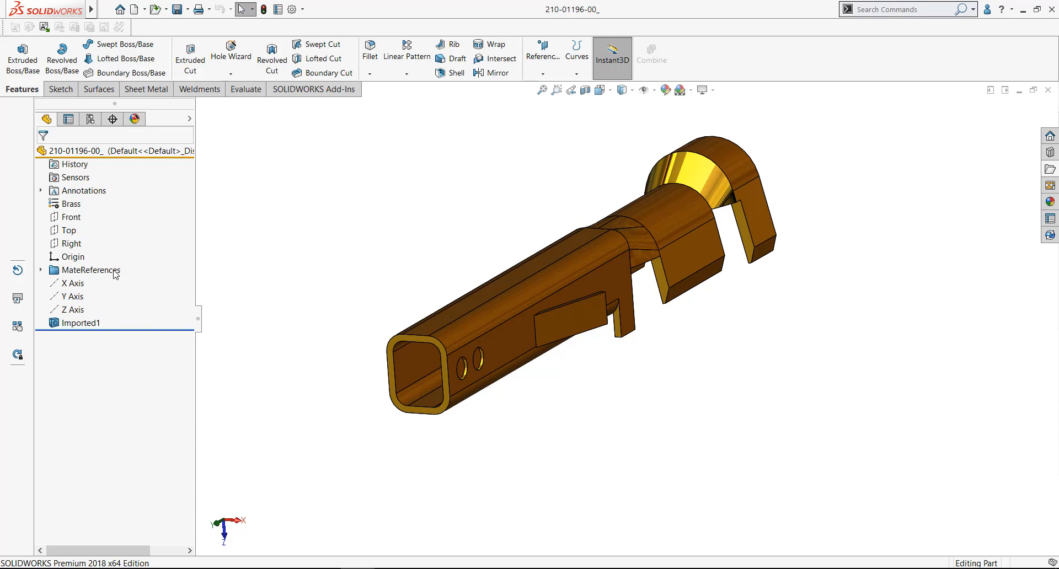
pyautogui.click(41, 270)
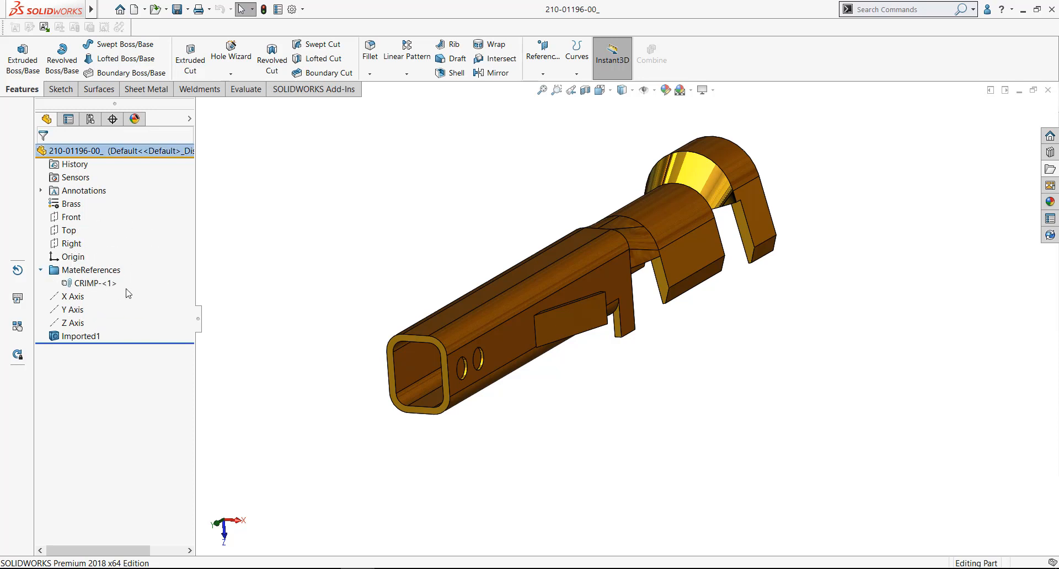
pyautogui.click(93, 283)
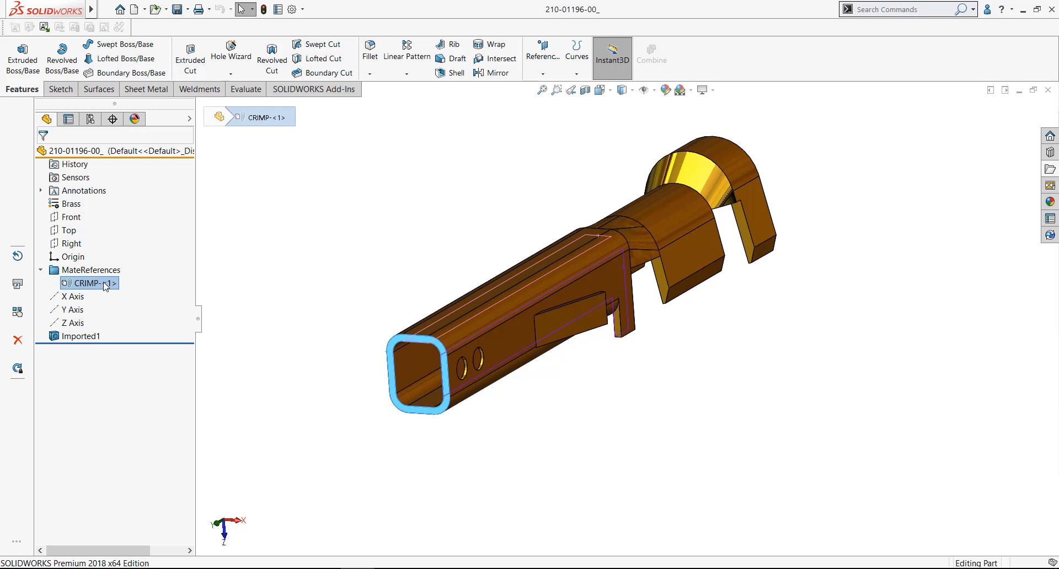
pyautogui.rightClick(105, 286)
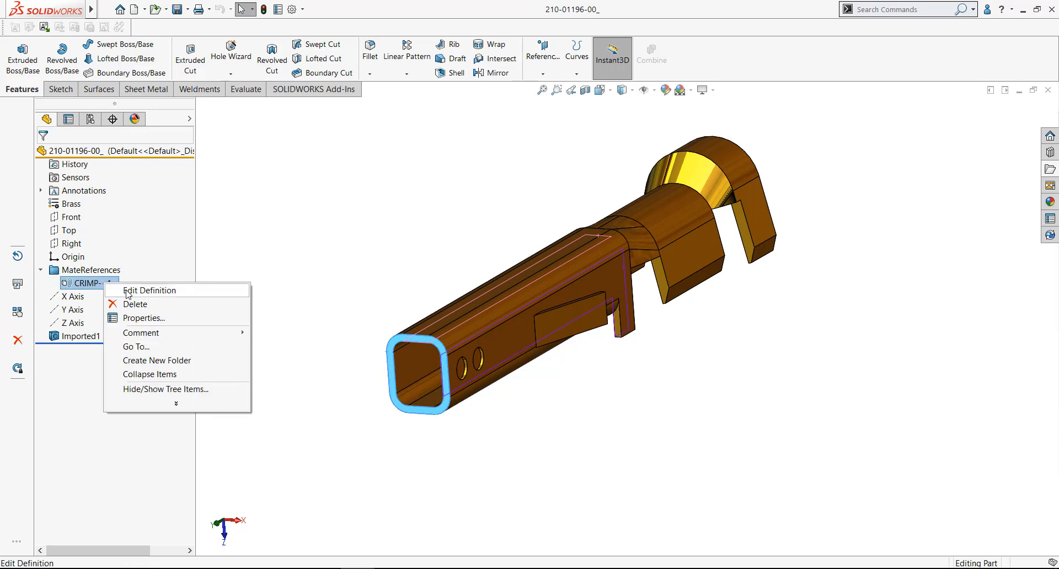
pyautogui.click(128, 291)
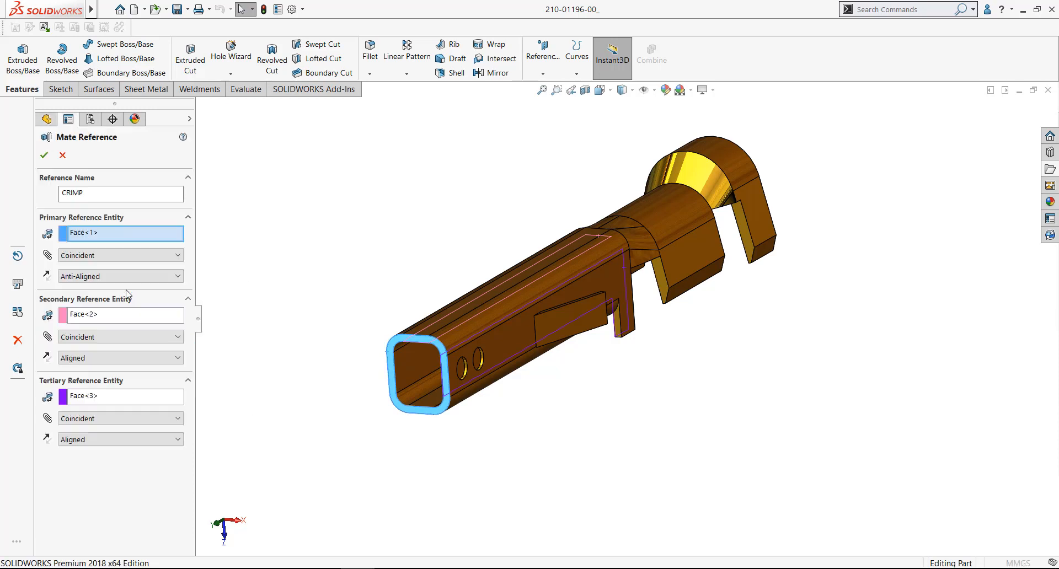
# Review the CRIMP mate reference's name and three reference faces, keep Coincident for the primary face, and accept the definition
pyautogui.click(94, 188)
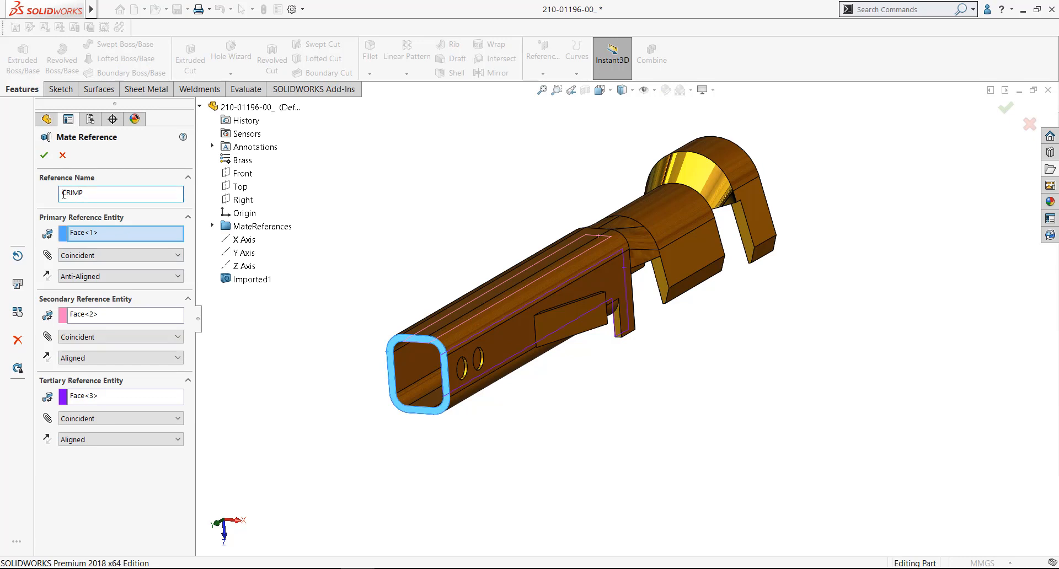
pyautogui.moveTo(92, 194); pyautogui.dragTo(60, 190)
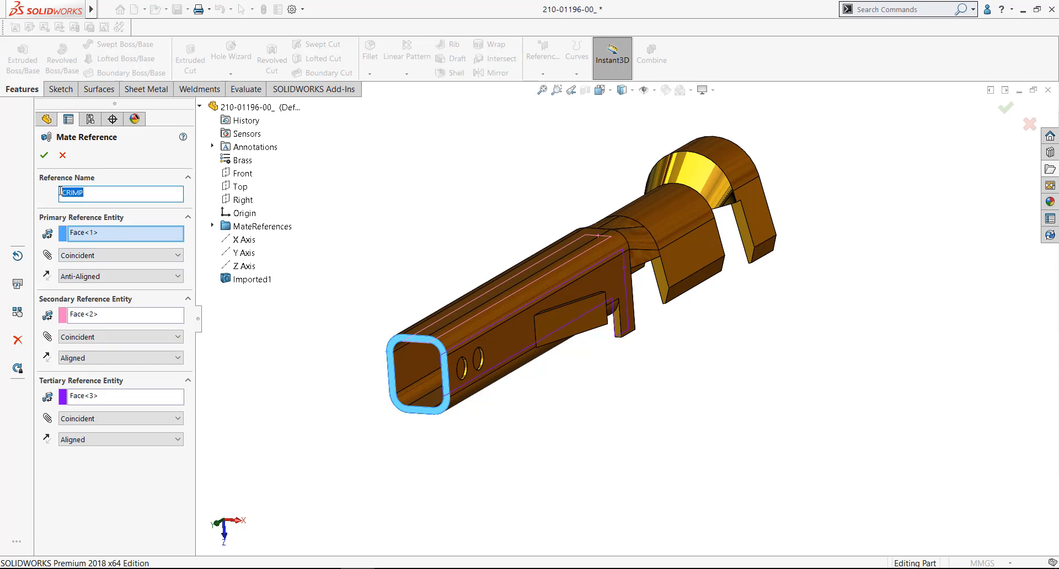
pyautogui.click(101, 232)
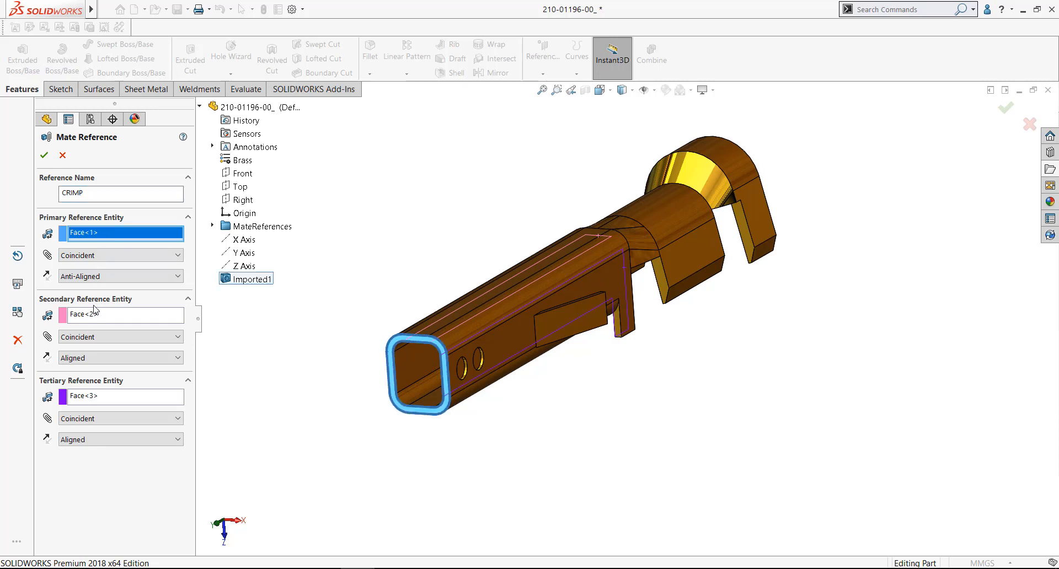
pyautogui.click(100, 316)
pyautogui.click(102, 397)
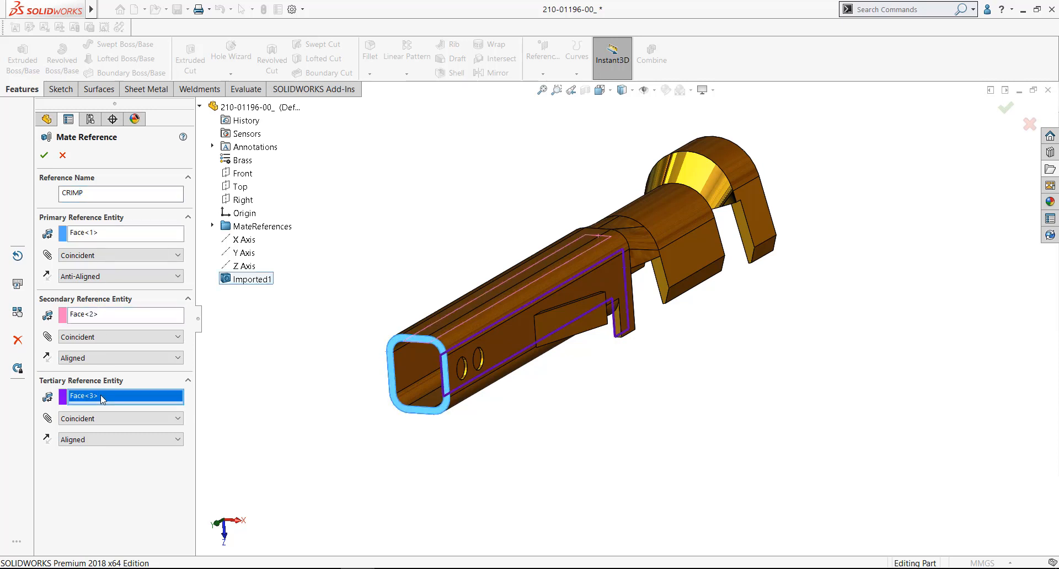
pyautogui.click(116, 256)
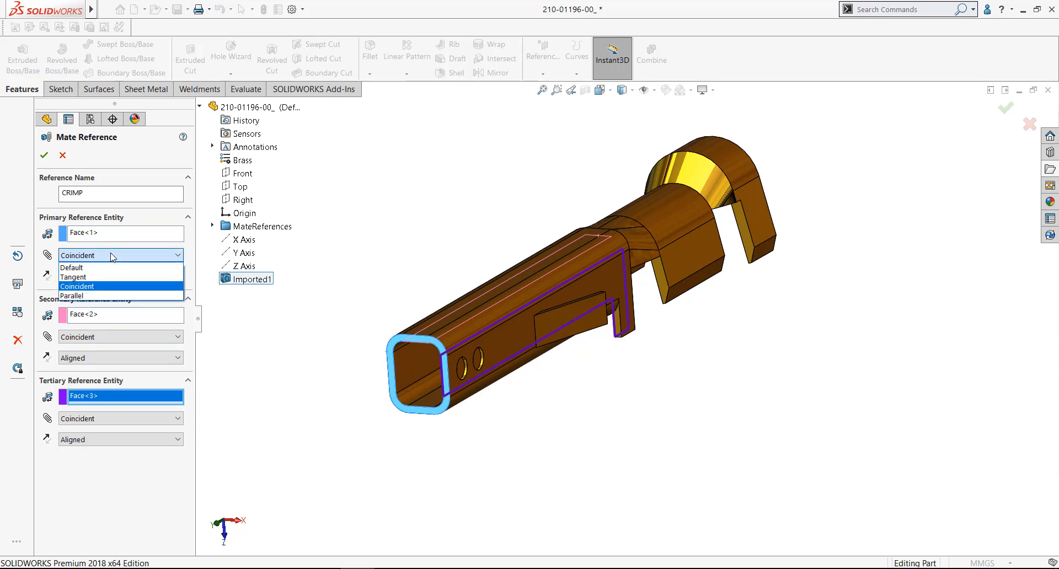
pyautogui.click(92, 286)
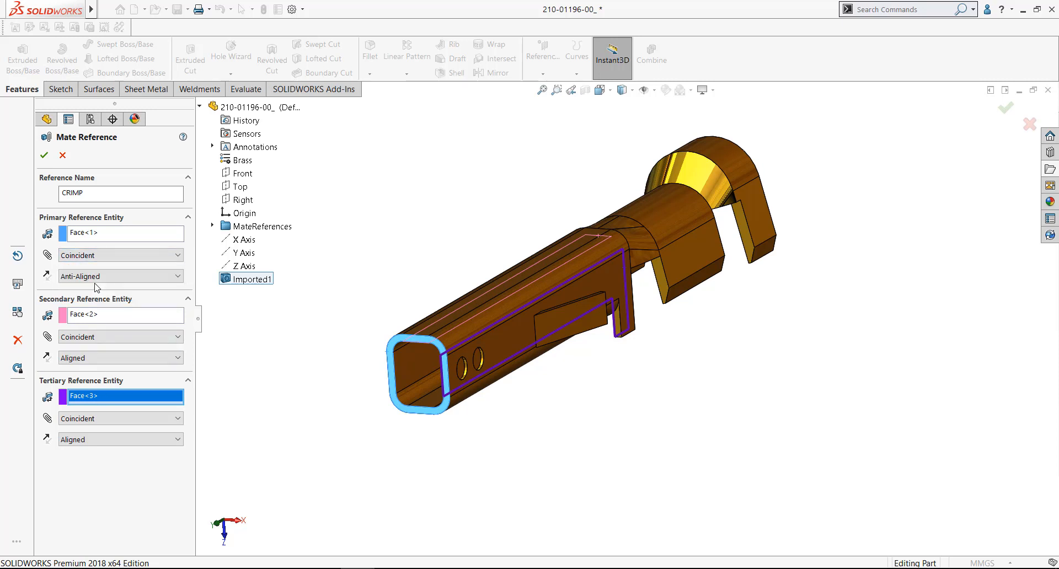
pyautogui.click(45, 155)
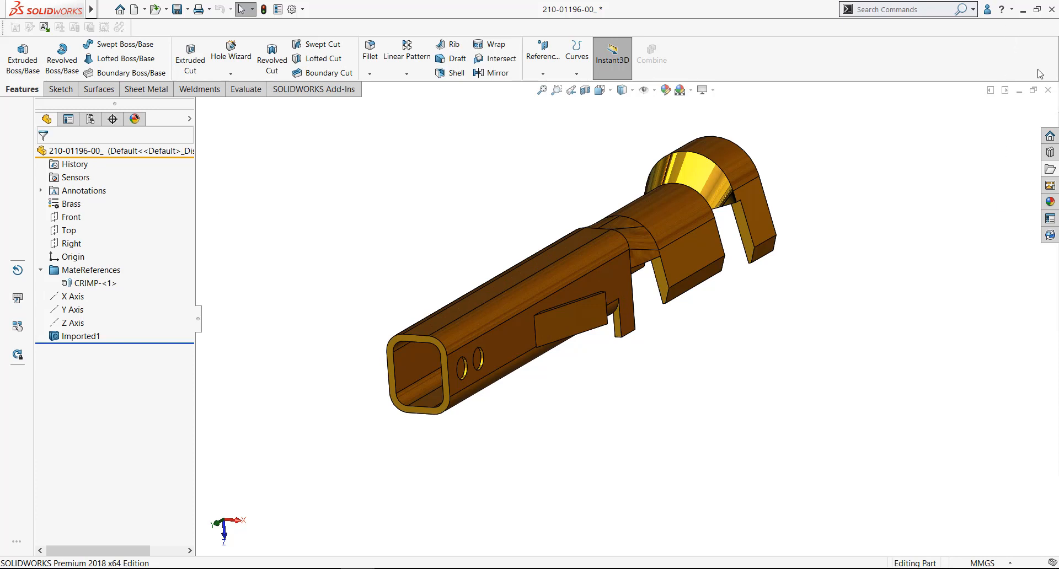
pyautogui.click(1020, 92)
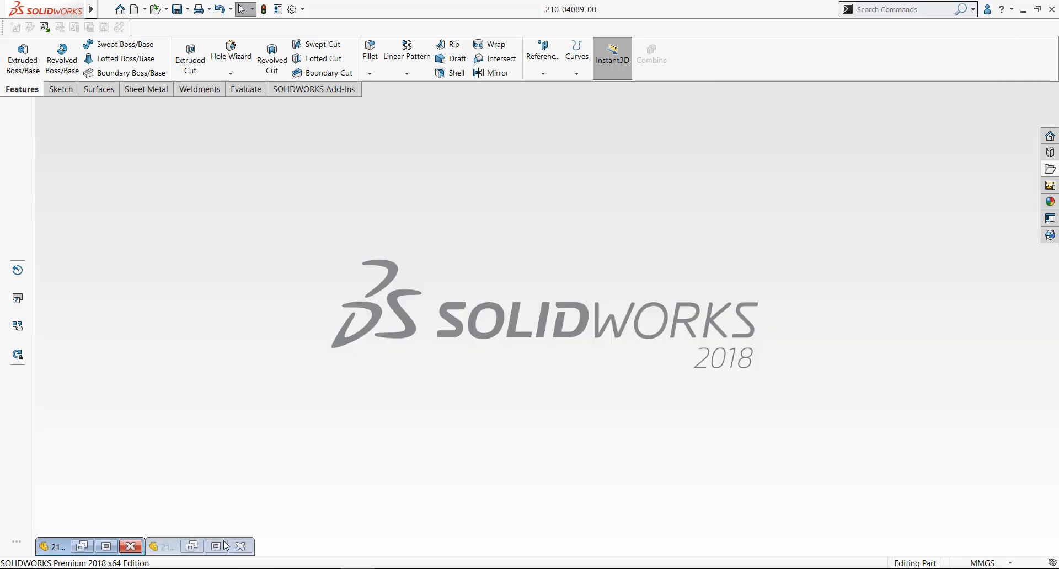
pyautogui.click(216, 546)
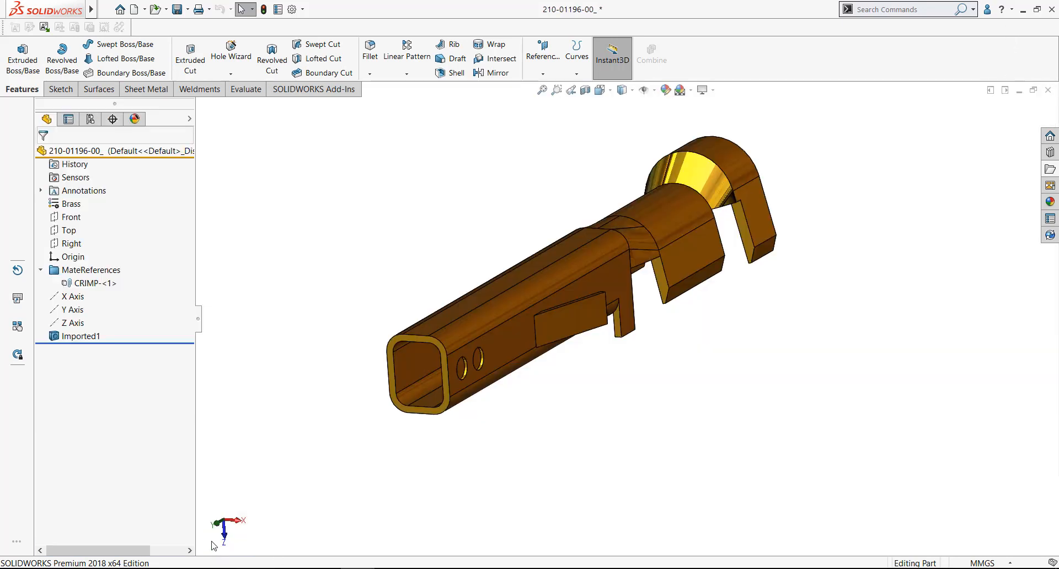
pyautogui.hotkey('ctrl', 'Tab')
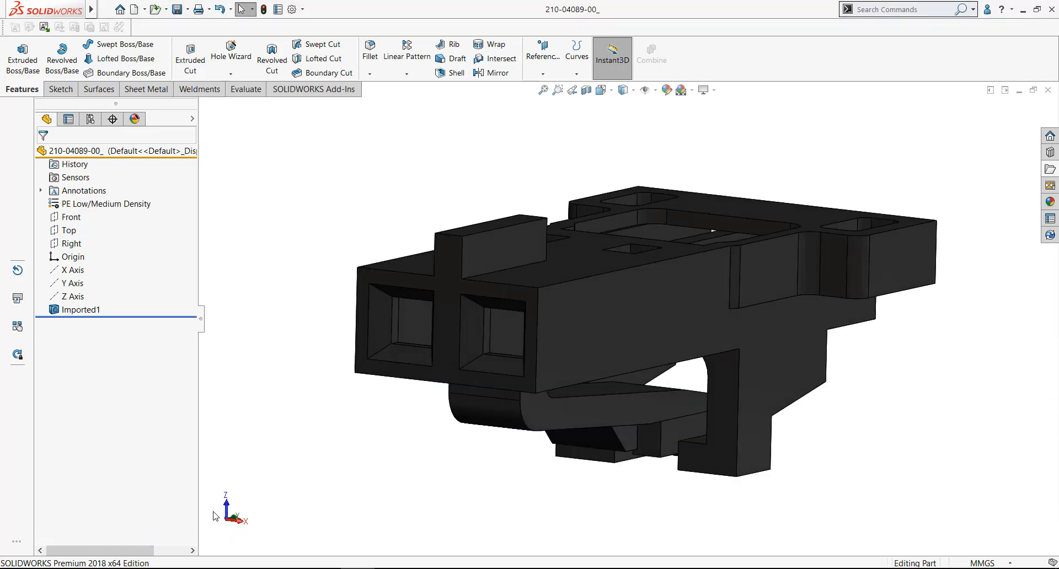
pyautogui.moveTo(354, 409); pyautogui.dragTo(350, 378, button='middle')
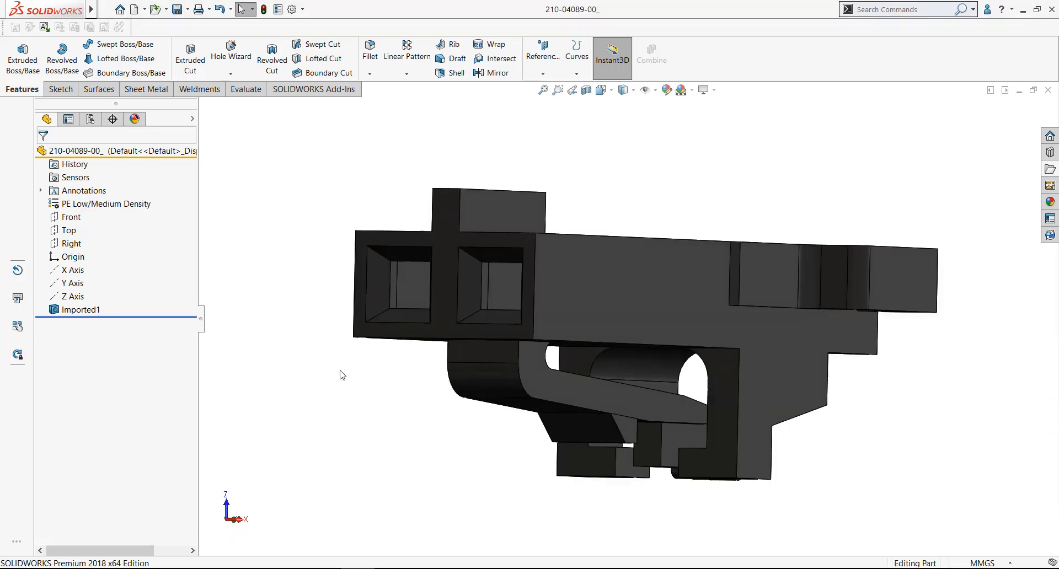
# Start a mate reference on the housing and pick the internal ledge face of one pin cavity as primary entity
pyautogui.click(548, 78)
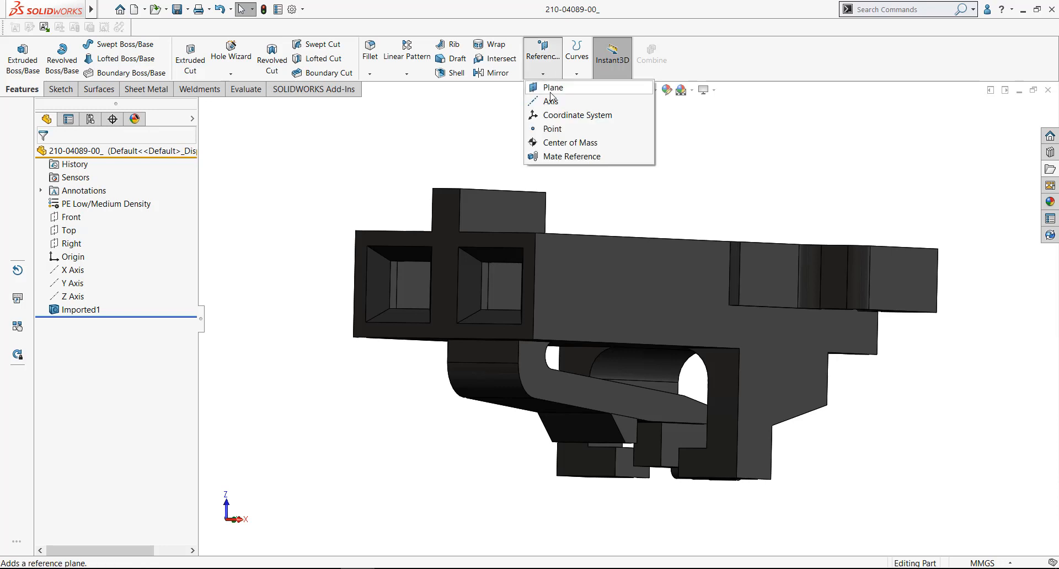
pyautogui.click(564, 157)
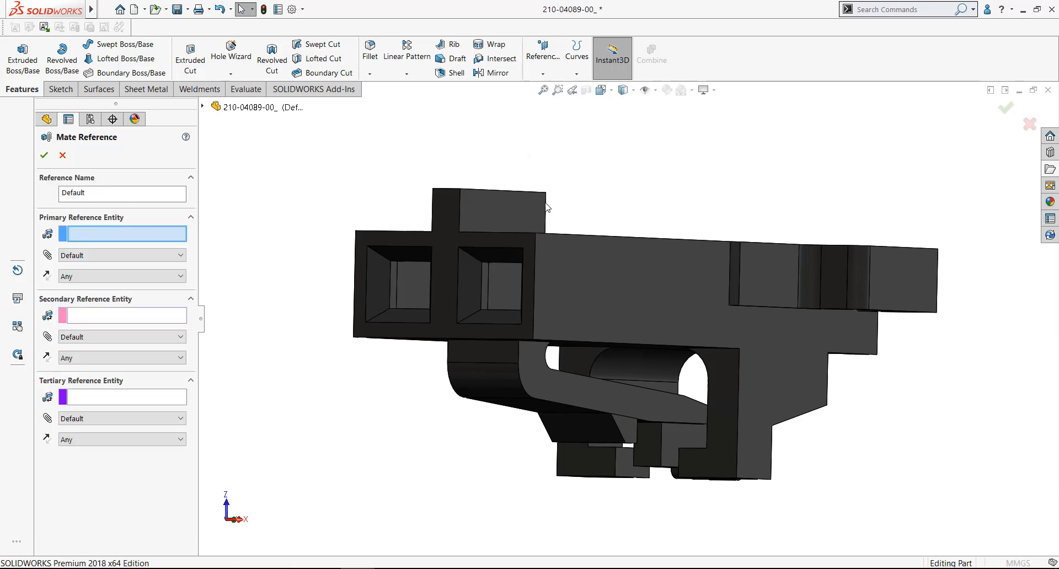
pyautogui.moveTo(525, 238); pyautogui.dragTo(352, 230, button='middle')
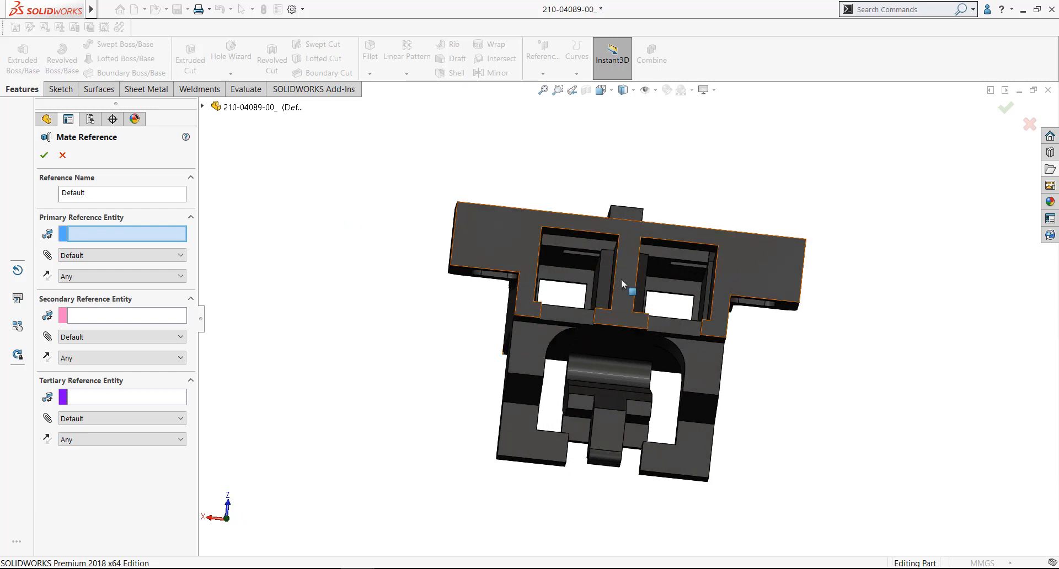
pyautogui.scroll(-5, 683, 292)
pyautogui.click(683, 292)
pyautogui.moveTo(683, 292); pyautogui.dragTo(809, 196, button='middle')
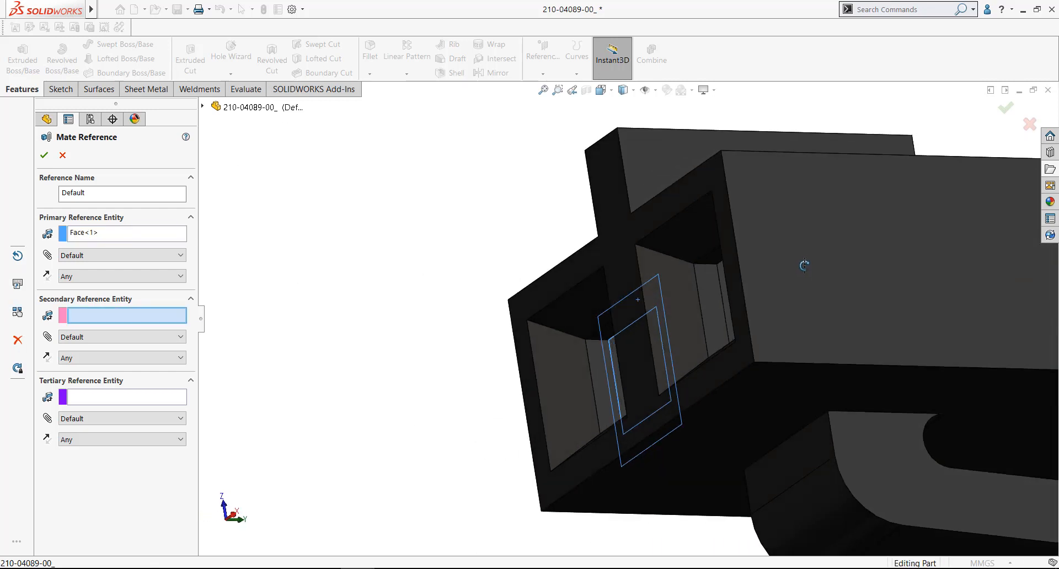
# Set the primary reference entity's mate type to Coincident and its alignment to Aligned
pyautogui.click(113, 254)
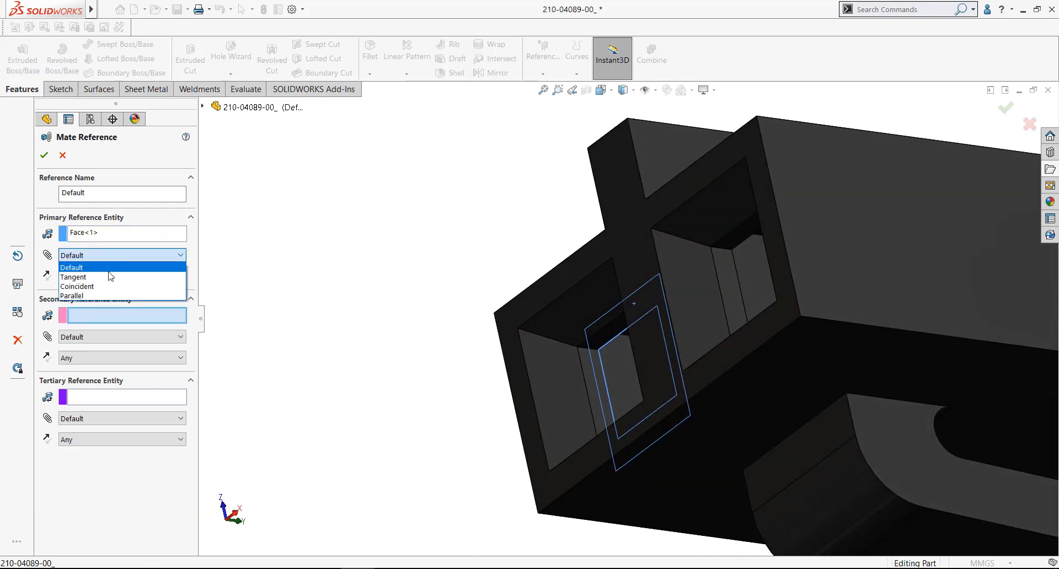
pyautogui.click(107, 282)
pyautogui.click(106, 281)
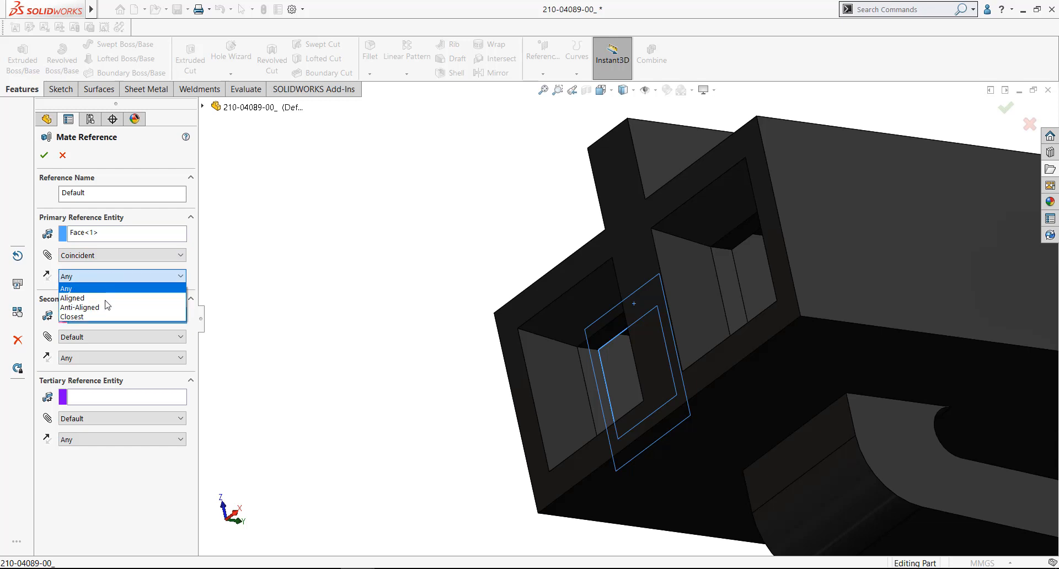
pyautogui.click(113, 296)
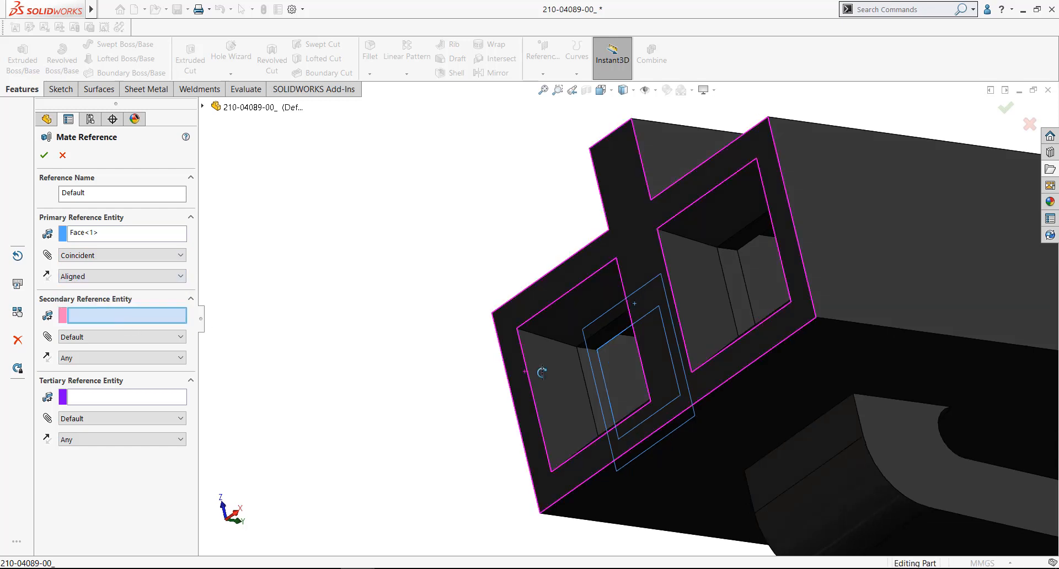
# Add the narrow upper inner face of the same cavity opening as secondary entity, with a Coincident mate and Anti-Aligned alignment
pyautogui.scroll(-5, 631, 349)
pyautogui.click(606, 326)
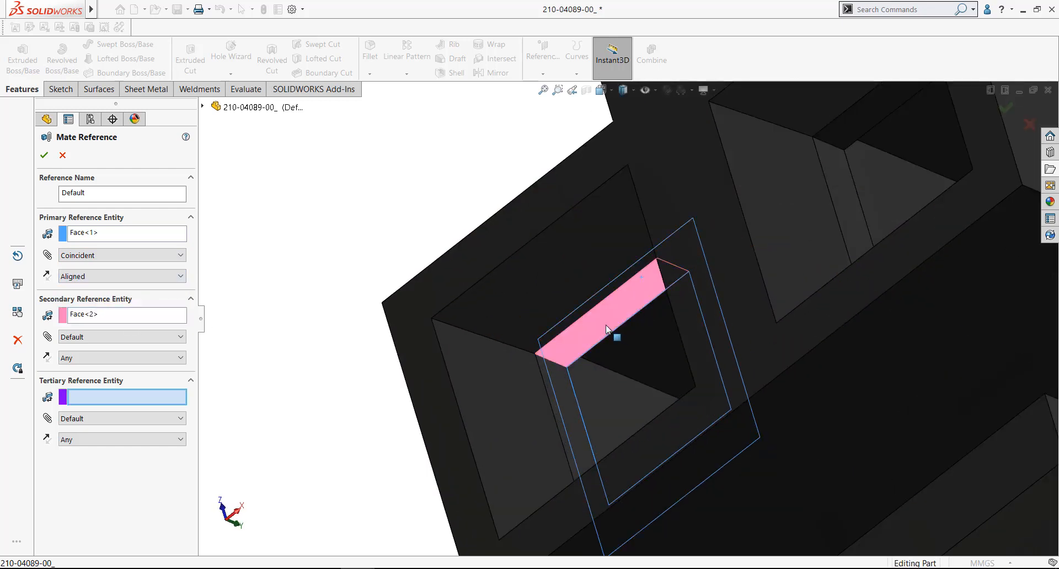
pyautogui.click(110, 340)
pyautogui.click(110, 367)
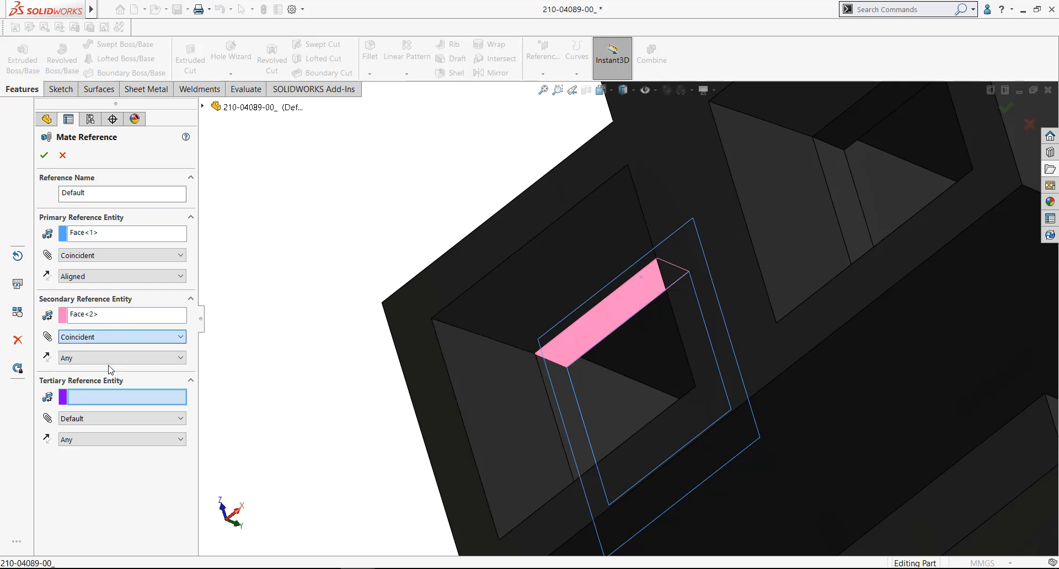
pyautogui.click(118, 358)
pyautogui.click(115, 389)
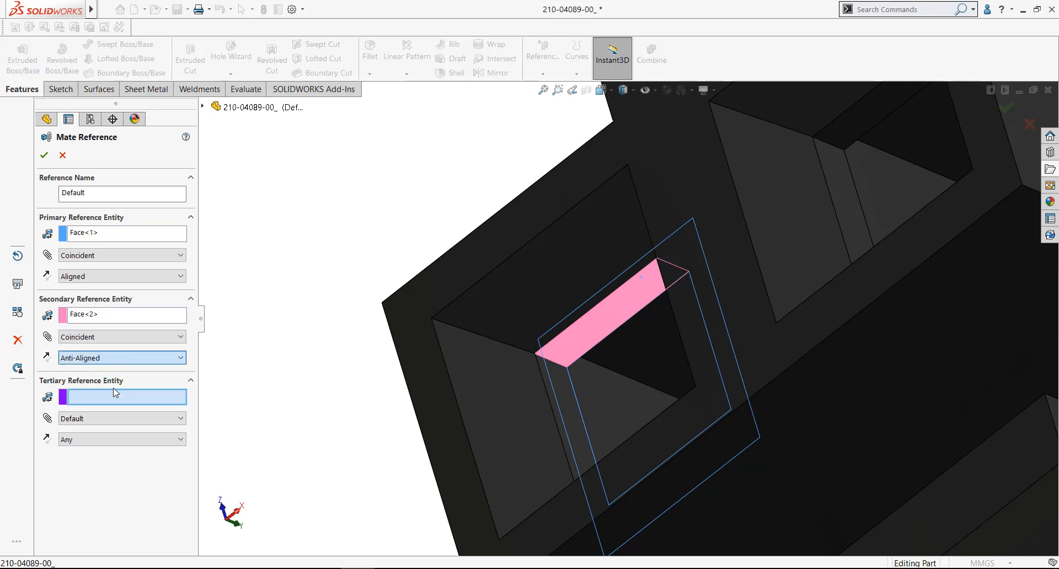
# Add the adjacent side wall face of the same cavity opening as tertiary entity, with a Coincident mate and Anti-Aligned alignment
pyautogui.moveTo(497, 334); pyautogui.dragTo(624, 337, button='middle')
pyautogui.click(623, 338)
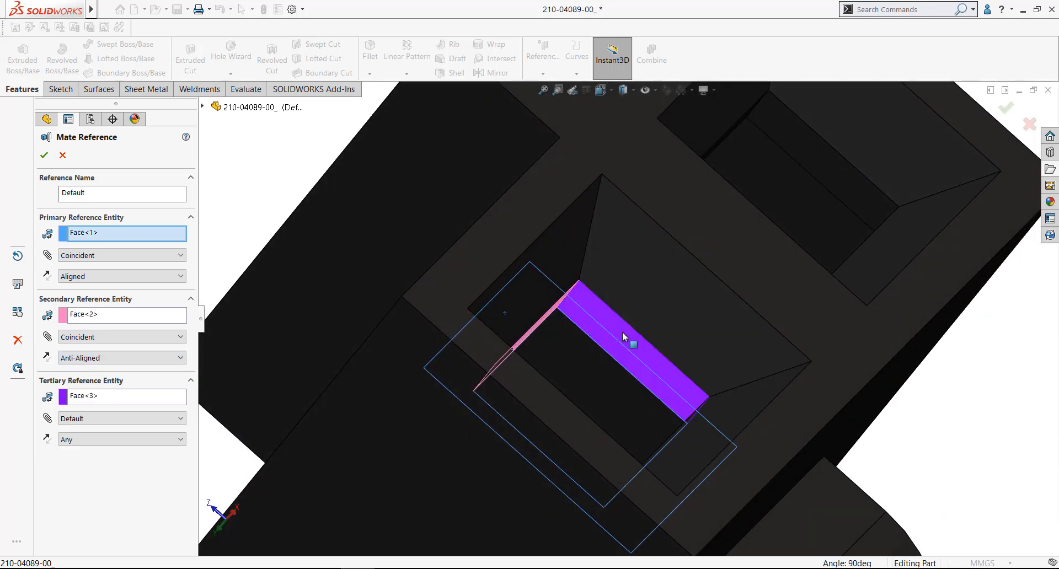
pyautogui.click(111, 425)
pyautogui.click(109, 448)
pyautogui.click(105, 441)
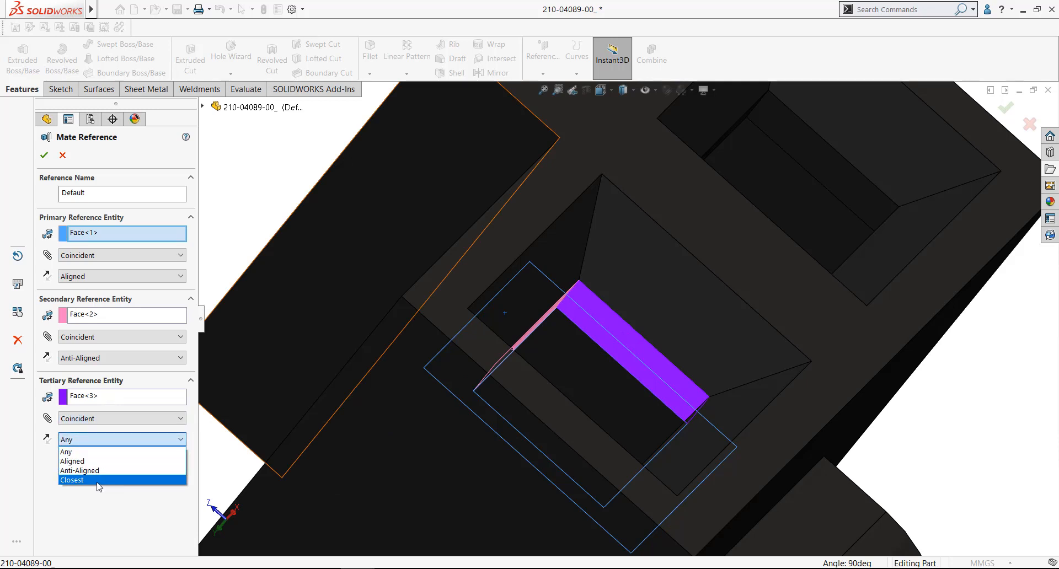
pyautogui.click(83, 472)
# Name the mate reference CRIMP and finish creating it
pyautogui.click(95, 192)
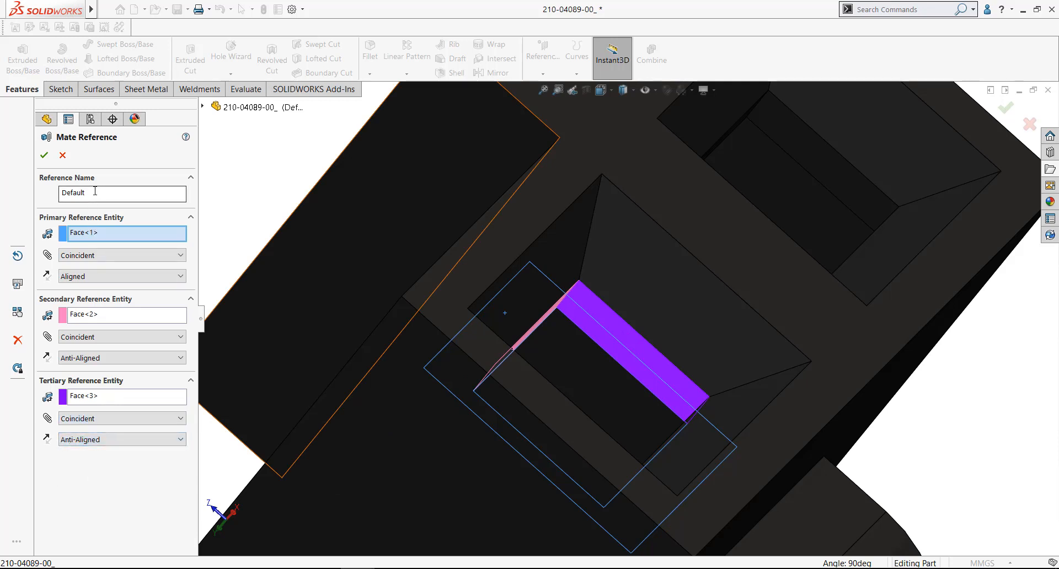
pyautogui.moveTo(95, 193); pyautogui.dragTo(52, 203)
pyautogui.write('c')
pyautogui.write('CRIMP')
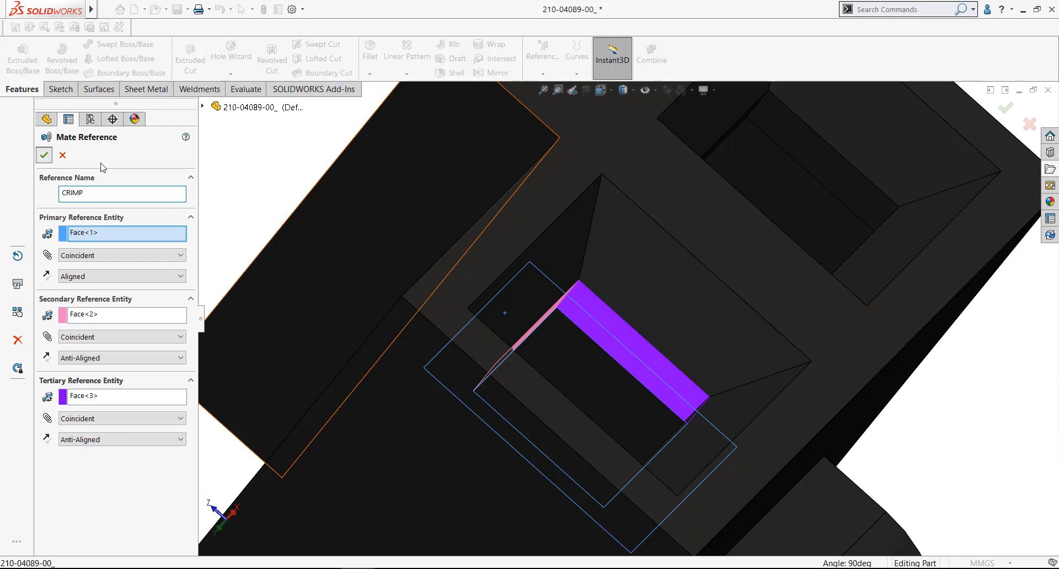
pyautogui.click(44, 155)
# Expand the housing's mate references in the feature tree, then save the part
pyautogui.scroll(4, 505, 285)
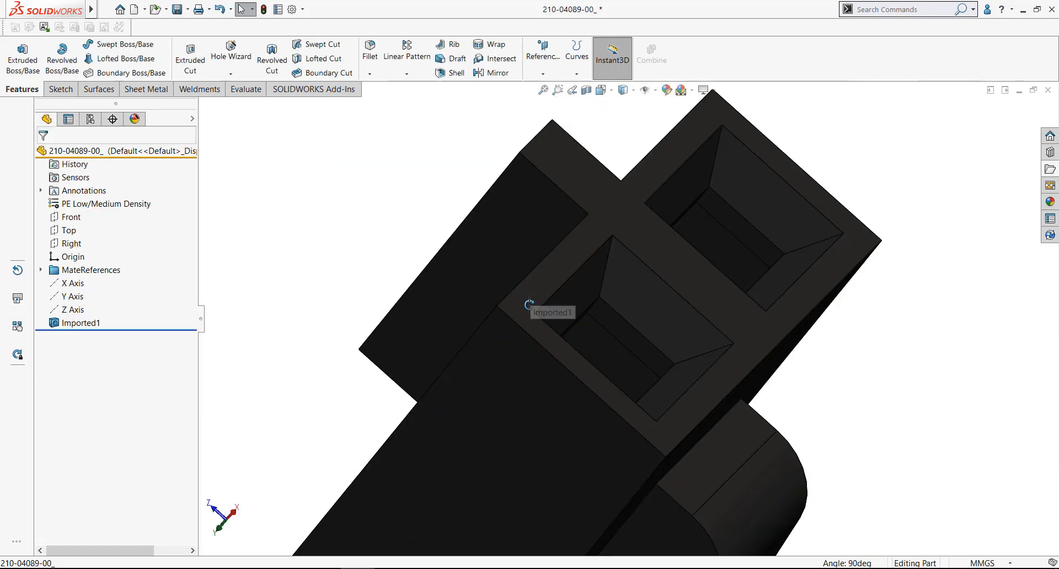
pyautogui.moveTo(529, 305); pyautogui.dragTo(499, 324, button='middle')
pyautogui.scroll(2, 516, 323)
pyautogui.moveTo(680, 361); pyautogui.dragTo(737, 384, button='middle')
pyautogui.scroll(-1, 763, 353)
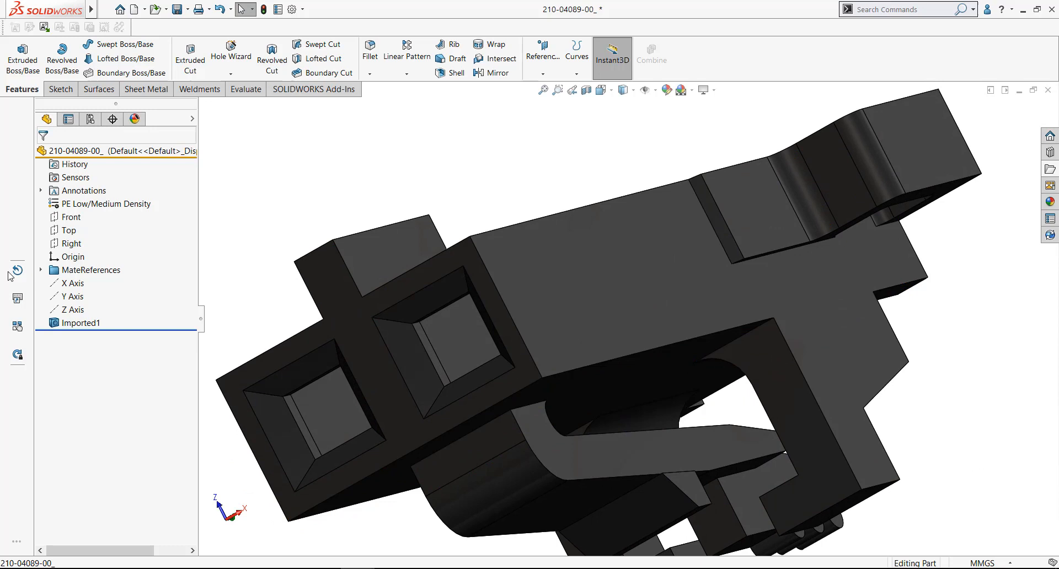
pyautogui.click(41, 270)
pyautogui.scroll(4, 317, 236)
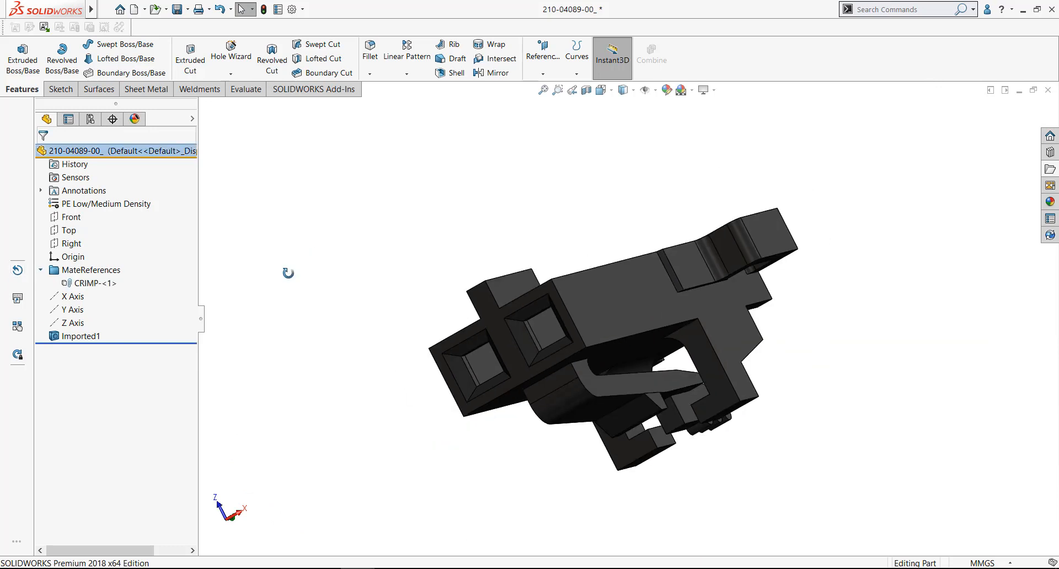
pyautogui.moveTo(288, 273); pyautogui.dragTo(314, 278, button='middle')
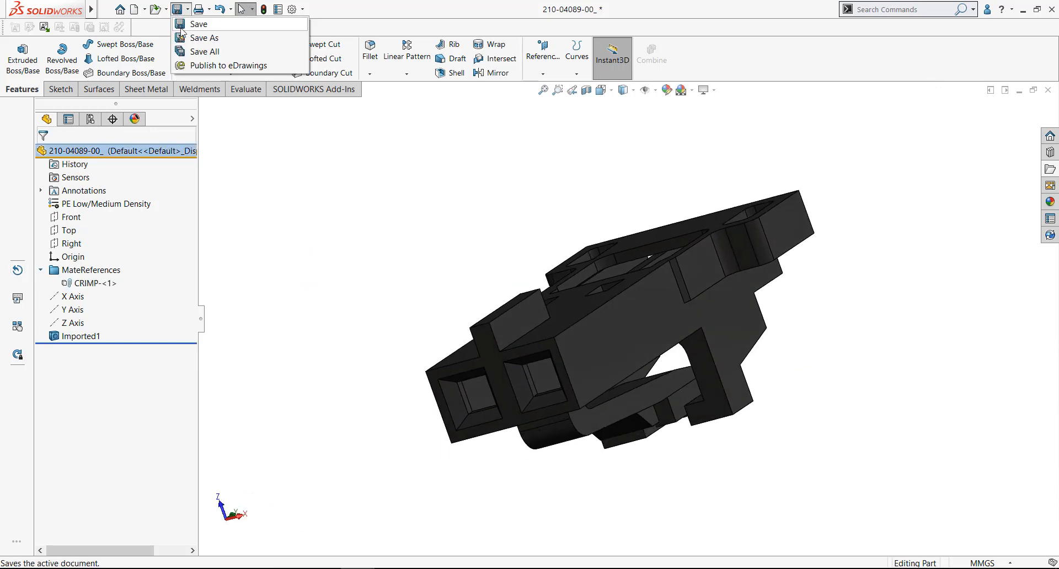
pyautogui.click(185, 25)
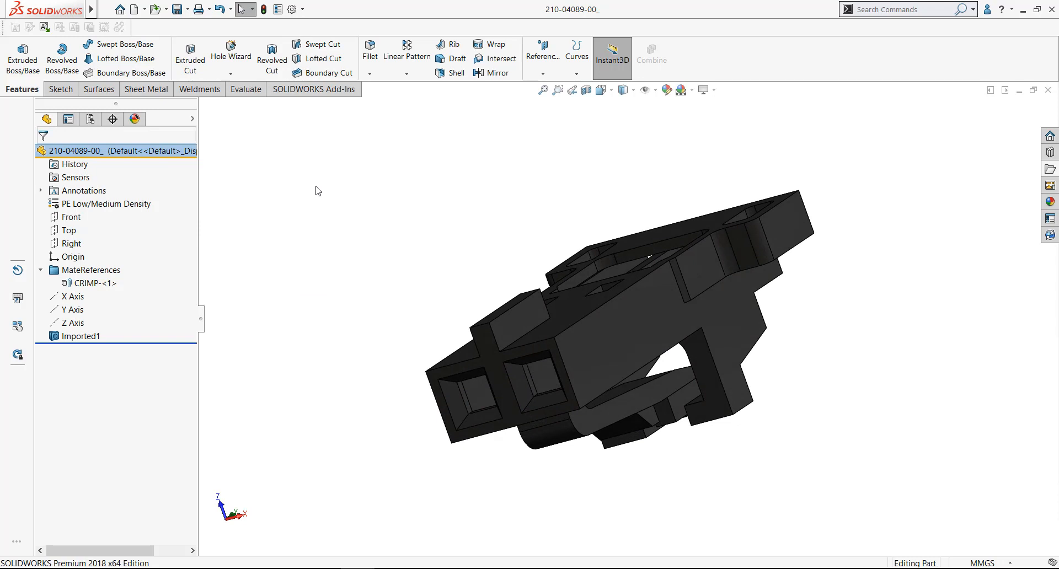
pyautogui.moveTo(147, 15)
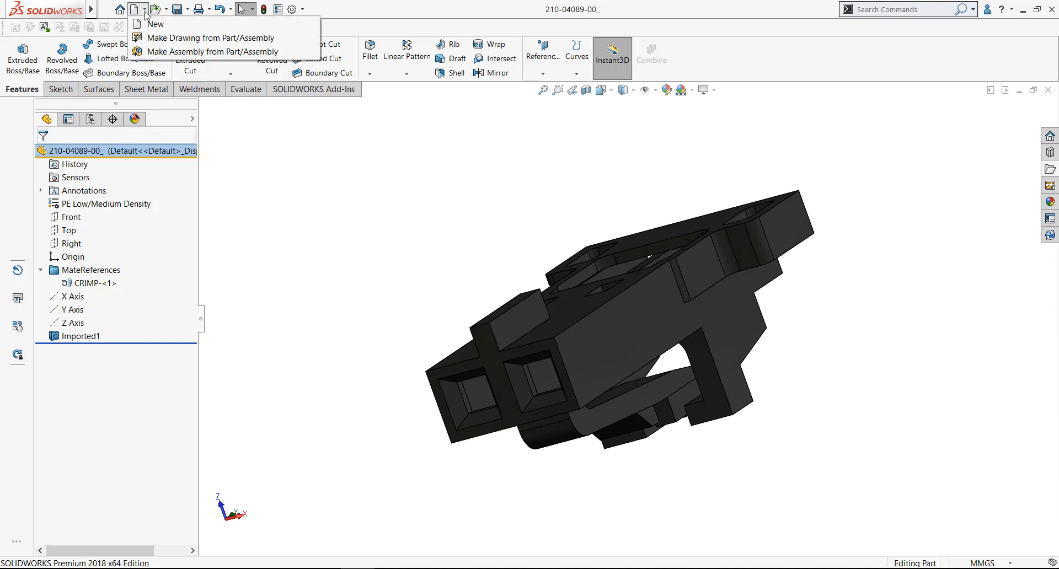
pyautogui.click(159, 52)
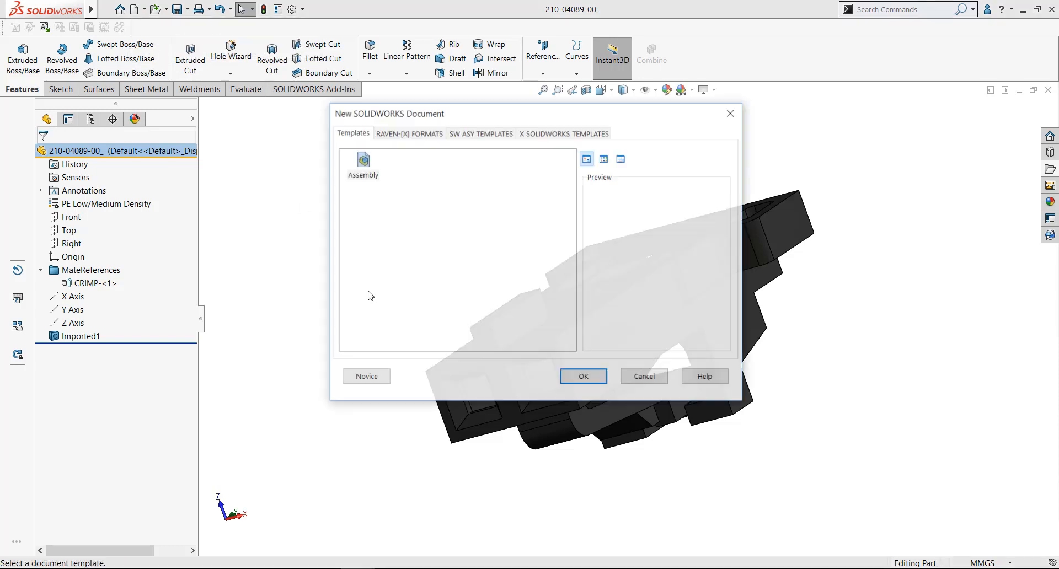
pyautogui.click(480, 133)
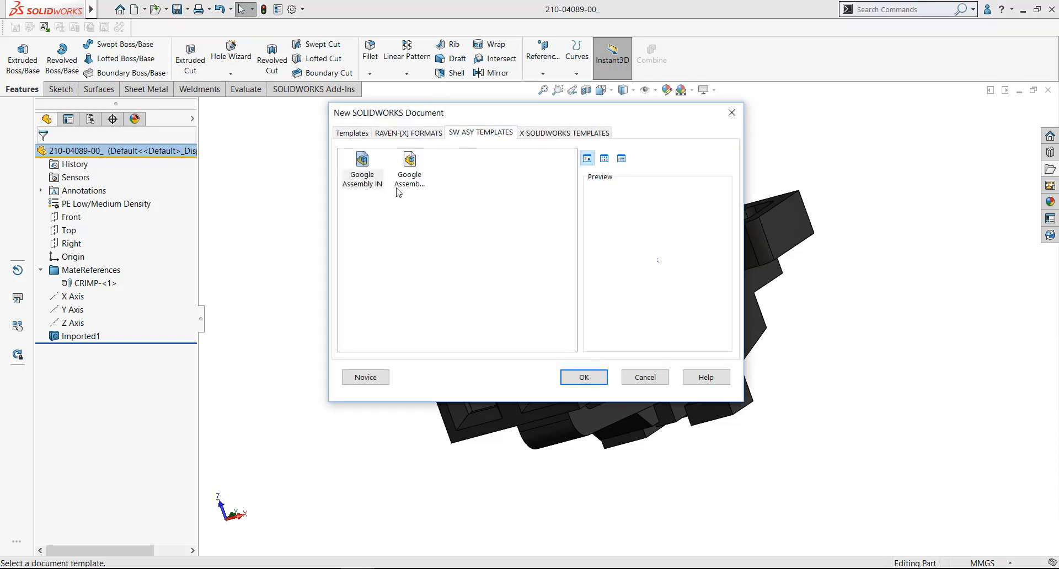
pyautogui.doubleClick(408, 175)
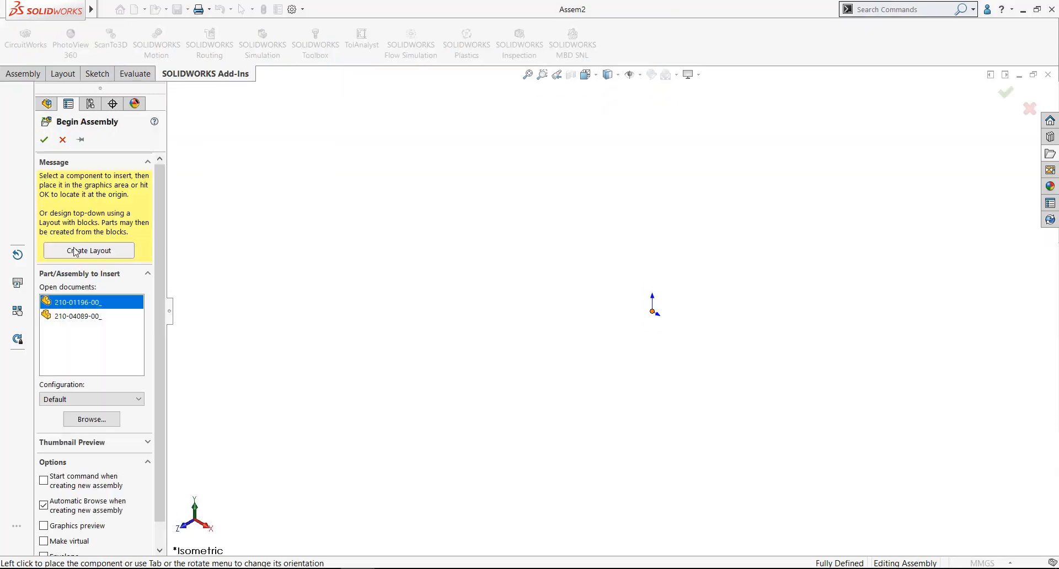
pyautogui.click(87, 317)
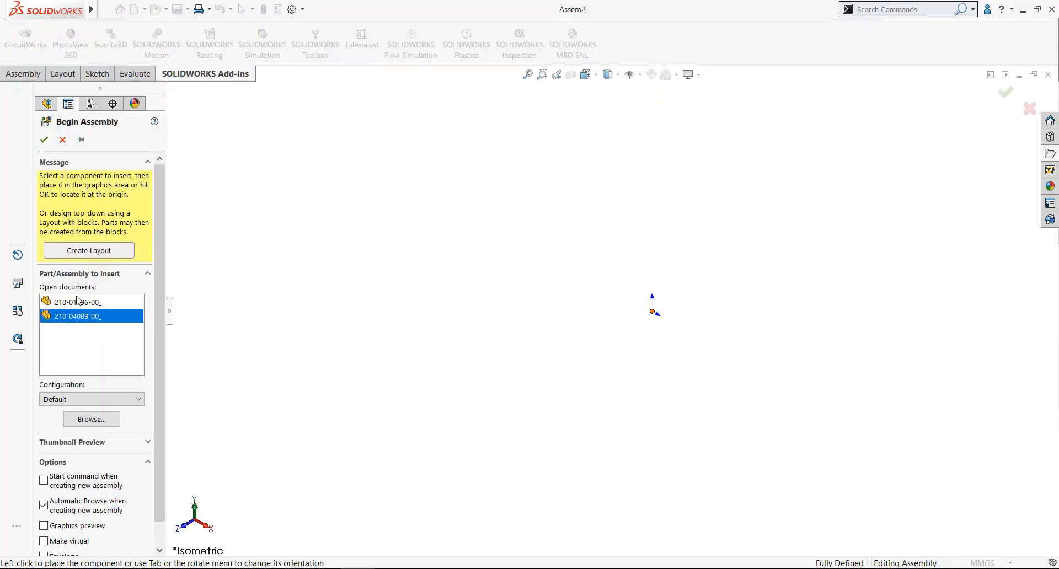
pyautogui.click(43, 140)
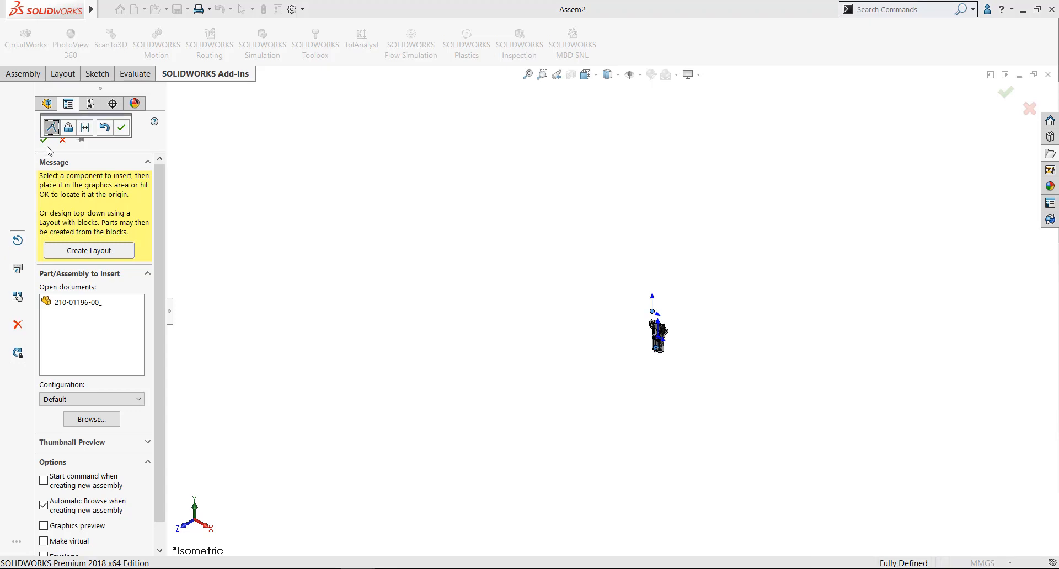
pyautogui.click(122, 128)
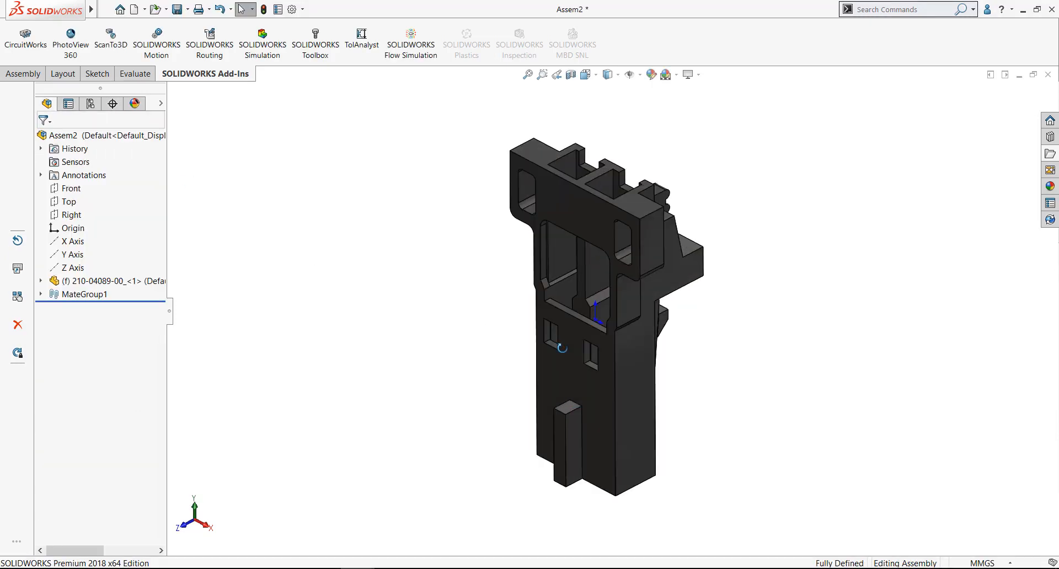
pyautogui.moveTo(561, 348); pyautogui.dragTo(588, 365, button='middle')
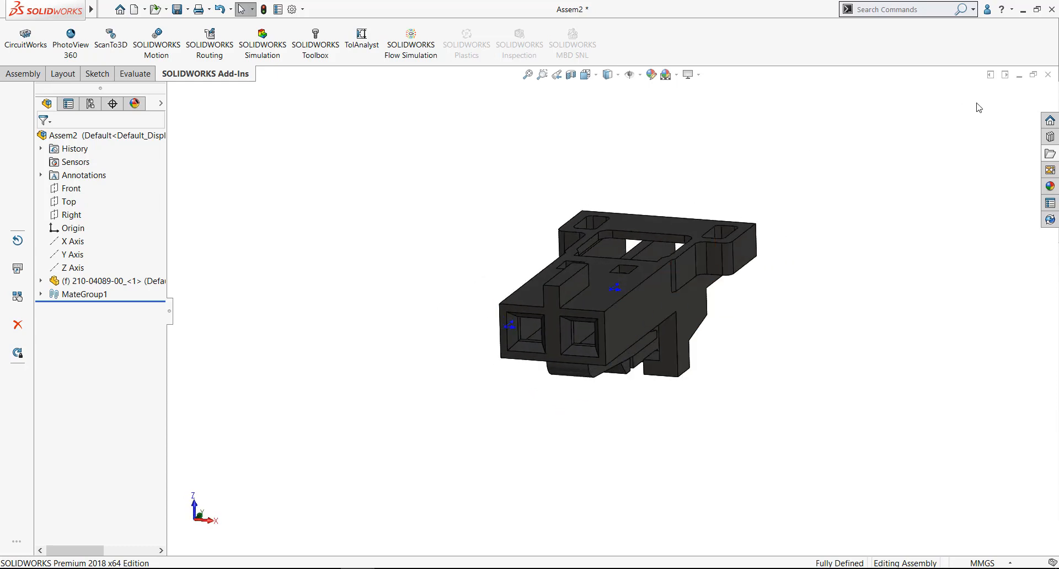
pyautogui.click(990, 75)
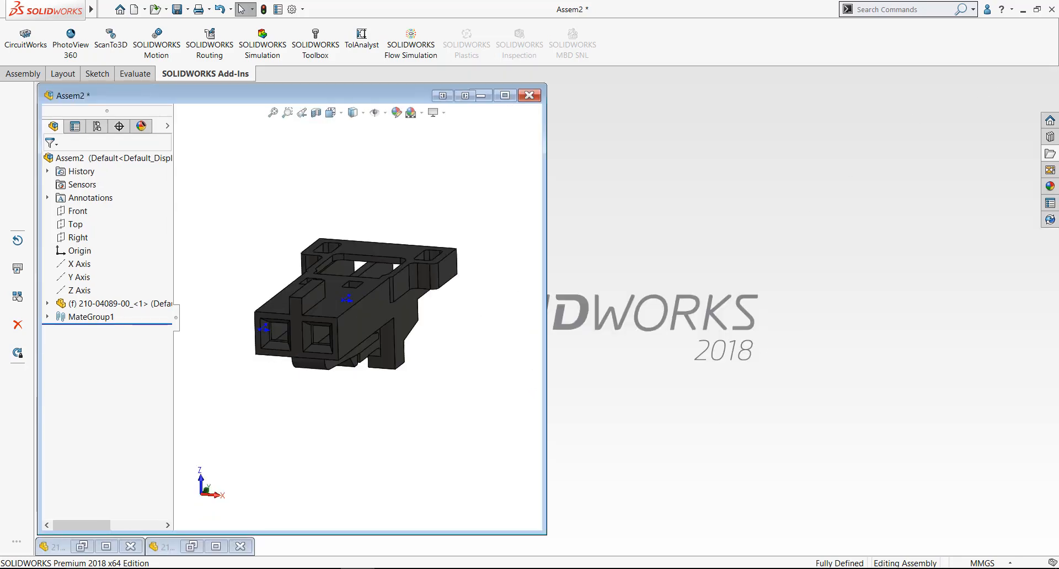
pyautogui.click(106, 546)
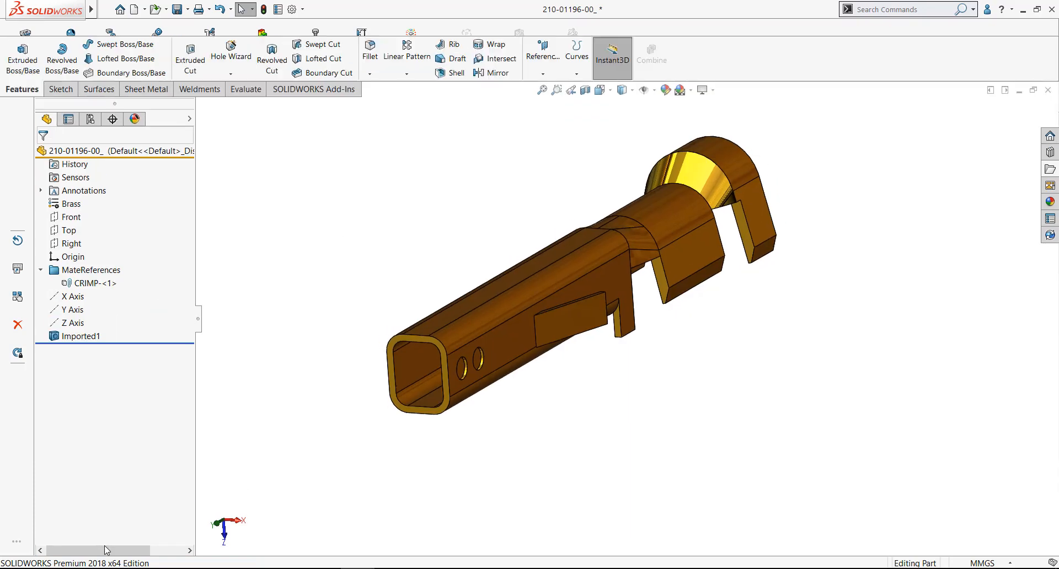
pyautogui.click(1006, 90)
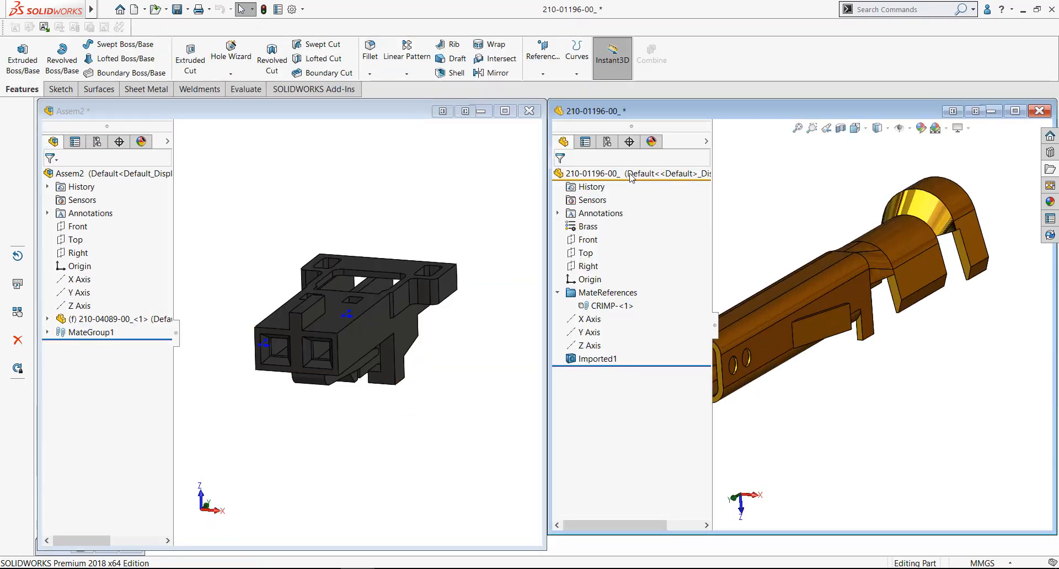
pyautogui.moveTo(631, 175); pyautogui.dragTo(291, 354)
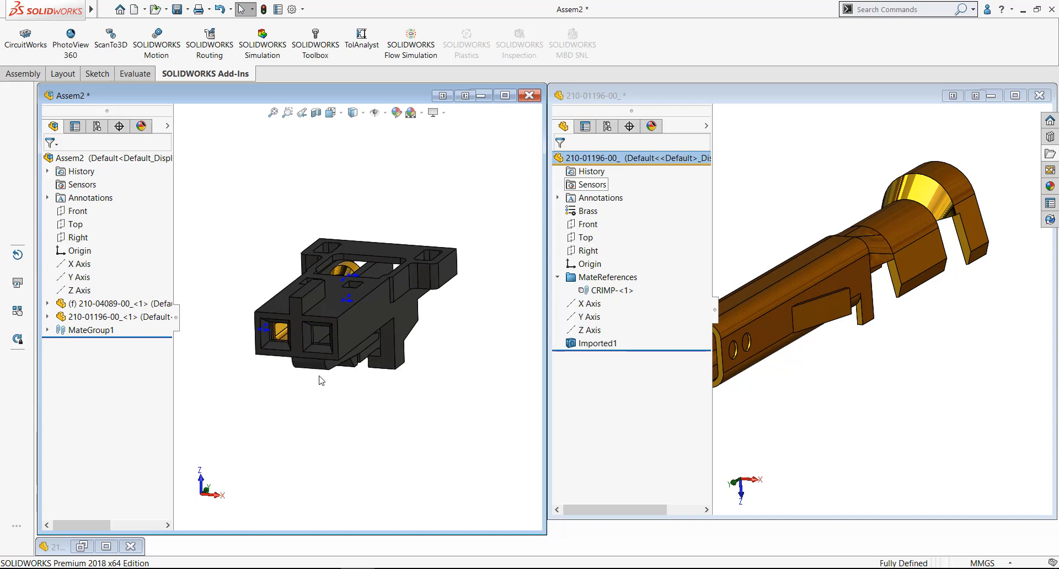
# Expand the assembly's mate group and examine the coincident mates between the terminal and the housing cavity
pyautogui.click(48, 330)
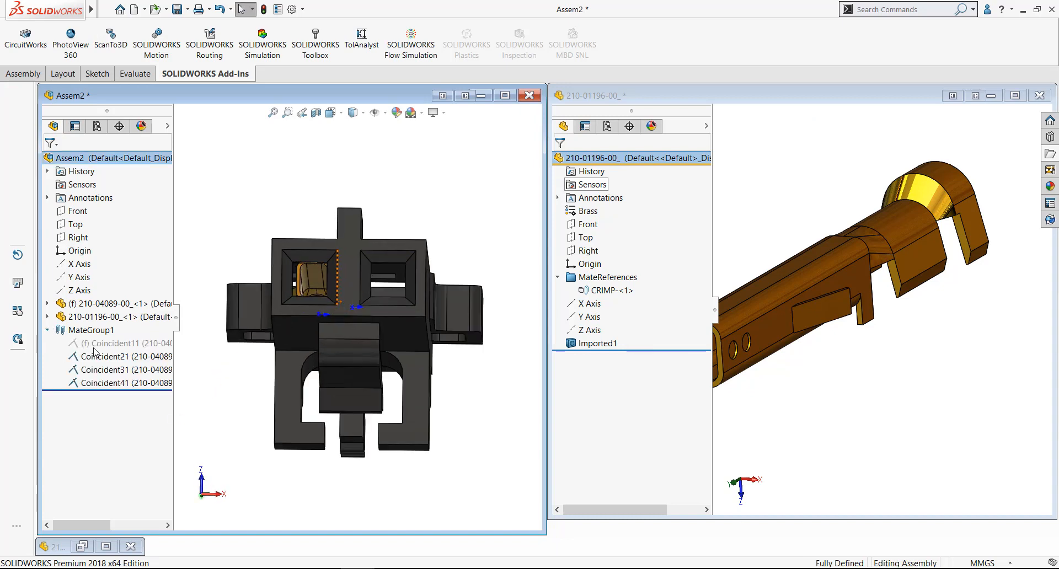
pyautogui.click(98, 356)
pyautogui.click(103, 369)
pyautogui.click(109, 383)
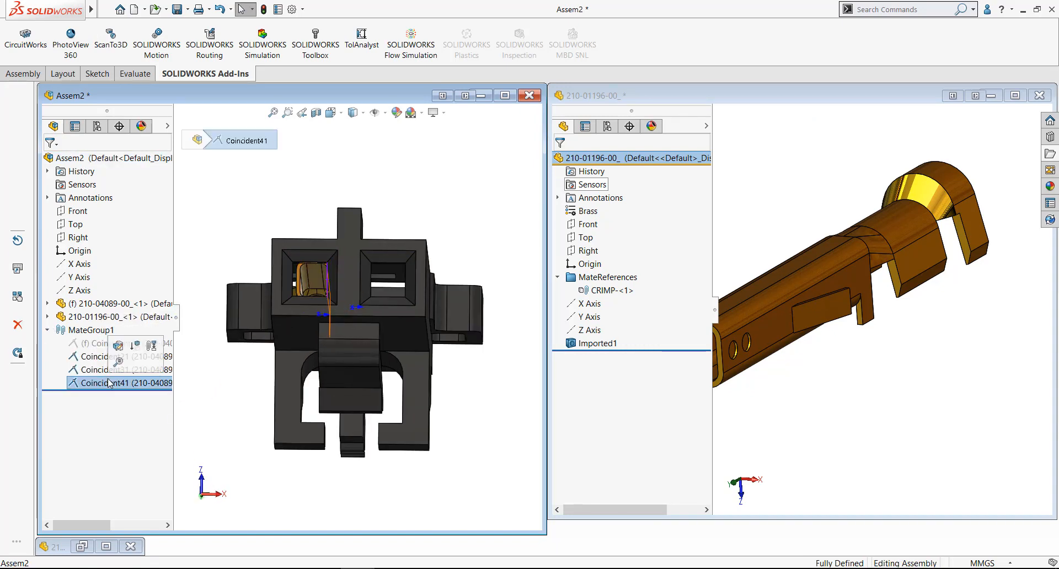
pyautogui.moveTo(254, 275); pyautogui.dragTo(236, 289, button='middle')
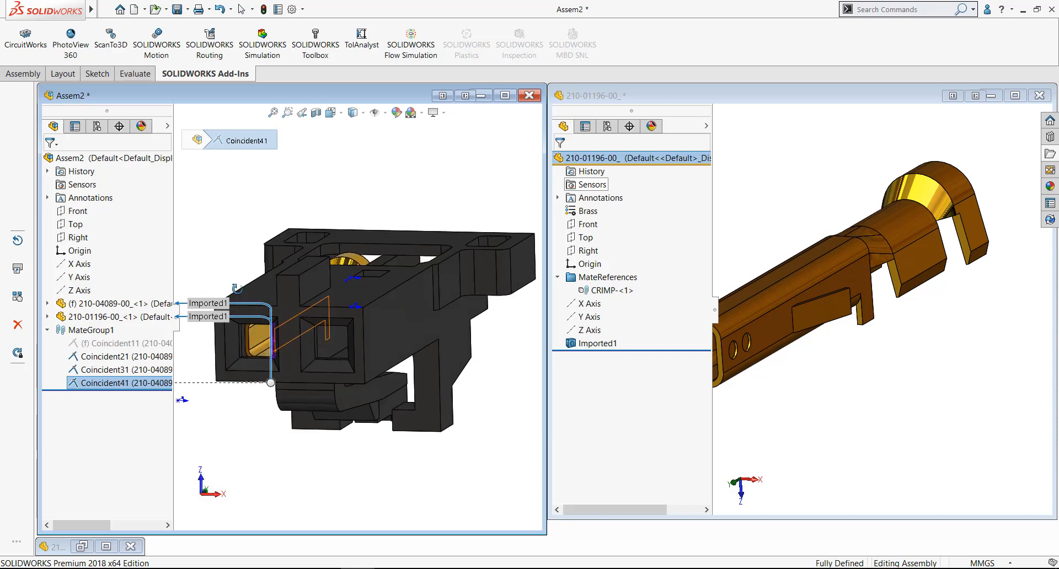
pyautogui.press('f')
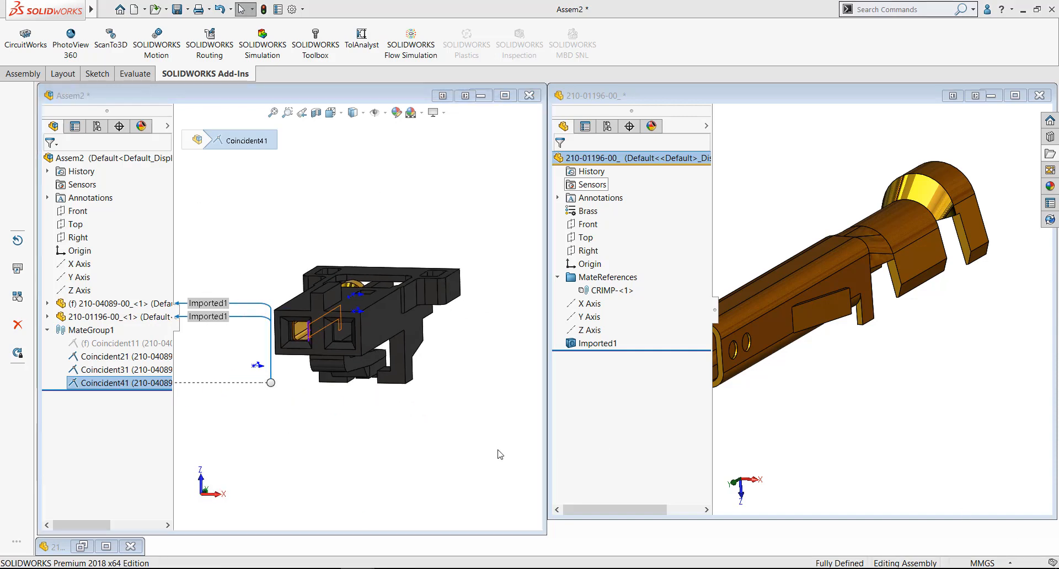
pyautogui.click(107, 547)
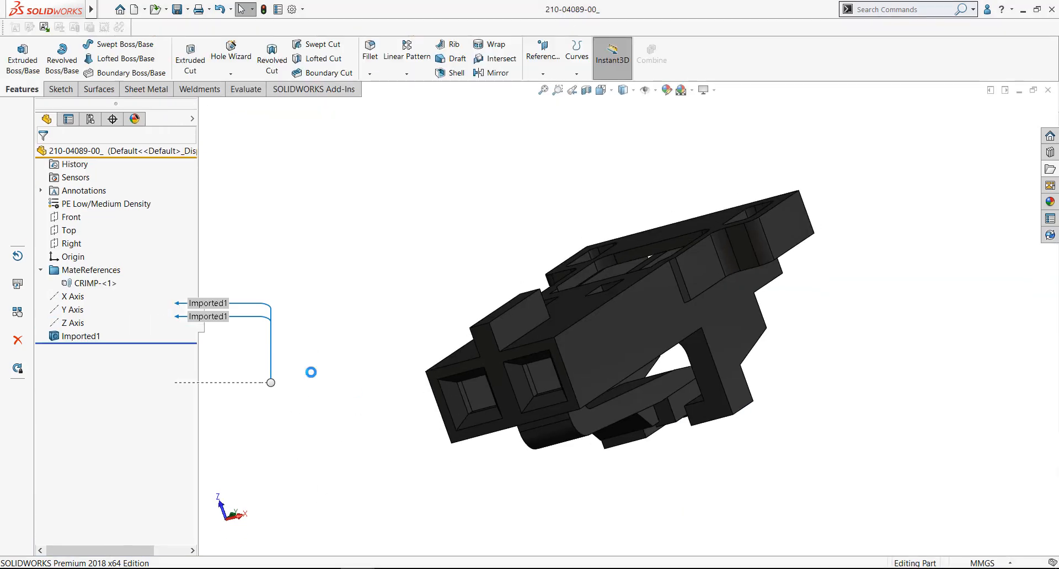
pyautogui.click(79, 337)
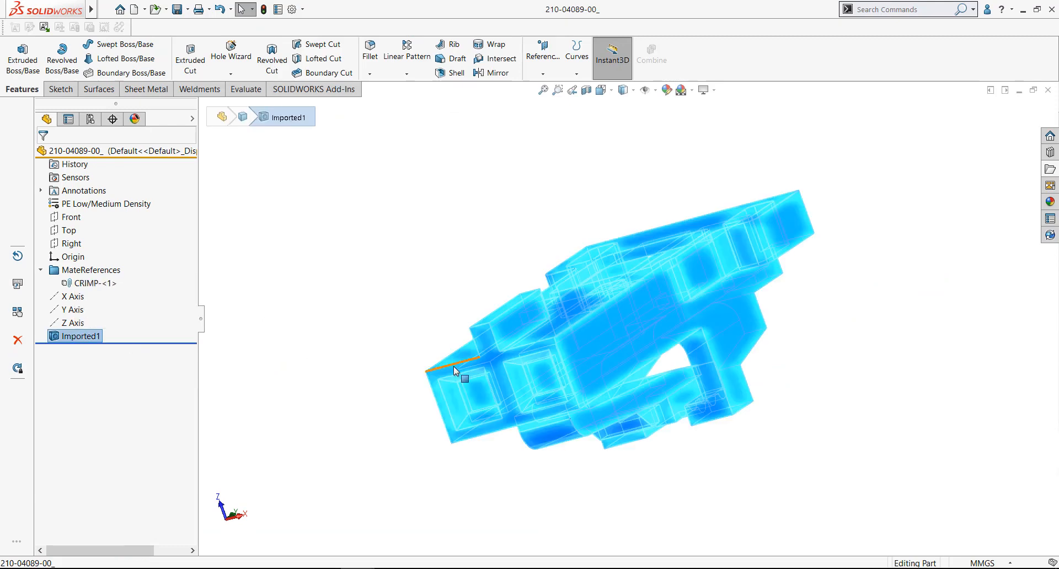
pyautogui.moveTo(456, 371); pyautogui.dragTo(454, 307, button='middle')
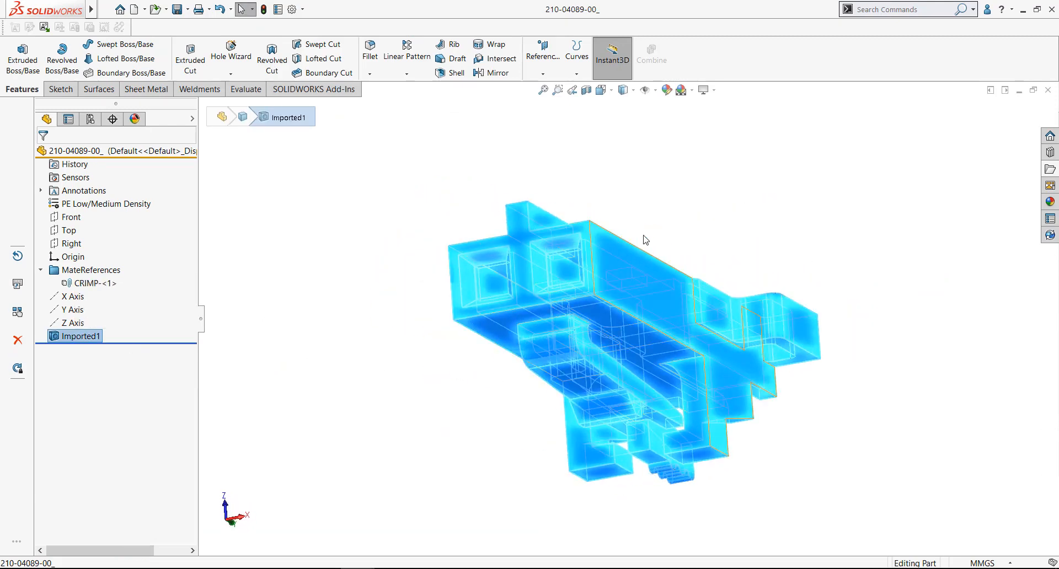
pyautogui.scroll(-1, 658, 204)
pyautogui.click(658, 204)
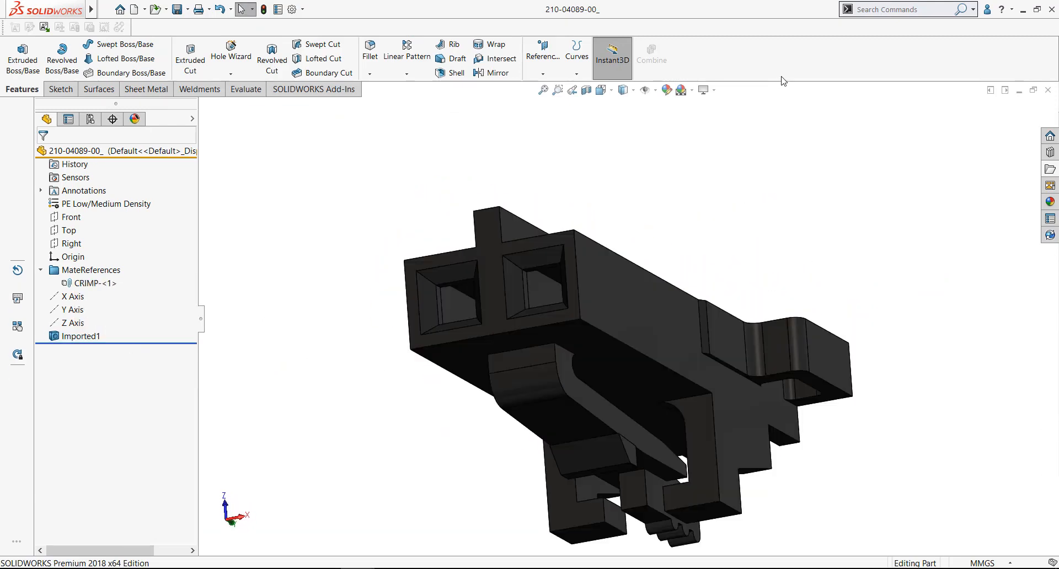
# Start Delete Face with Delete and Patch and select the four tapered lead-in faces of the cavity without the mate reference
pyautogui.click(869, 9)
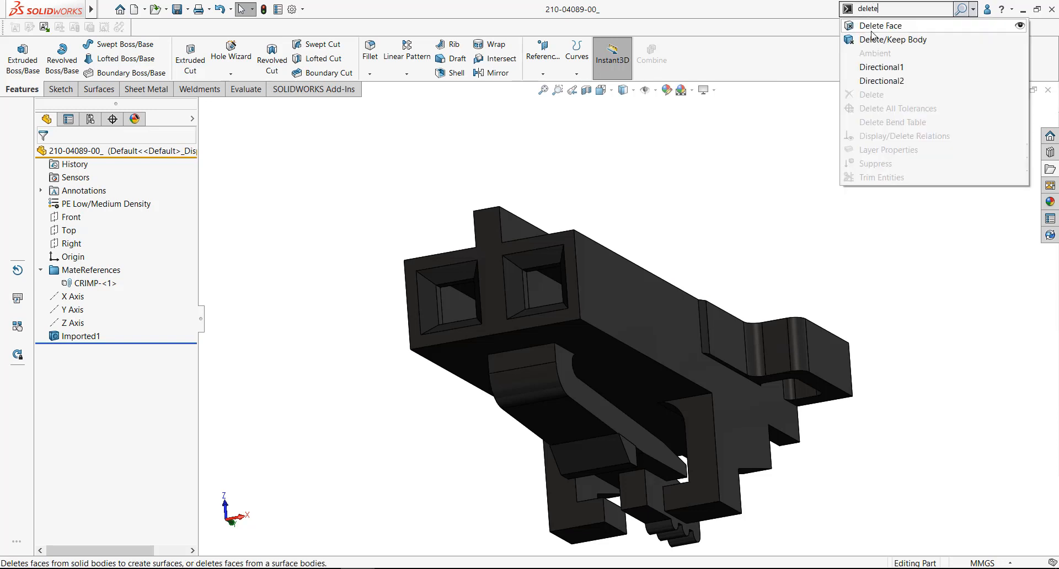
pyautogui.click(884, 26)
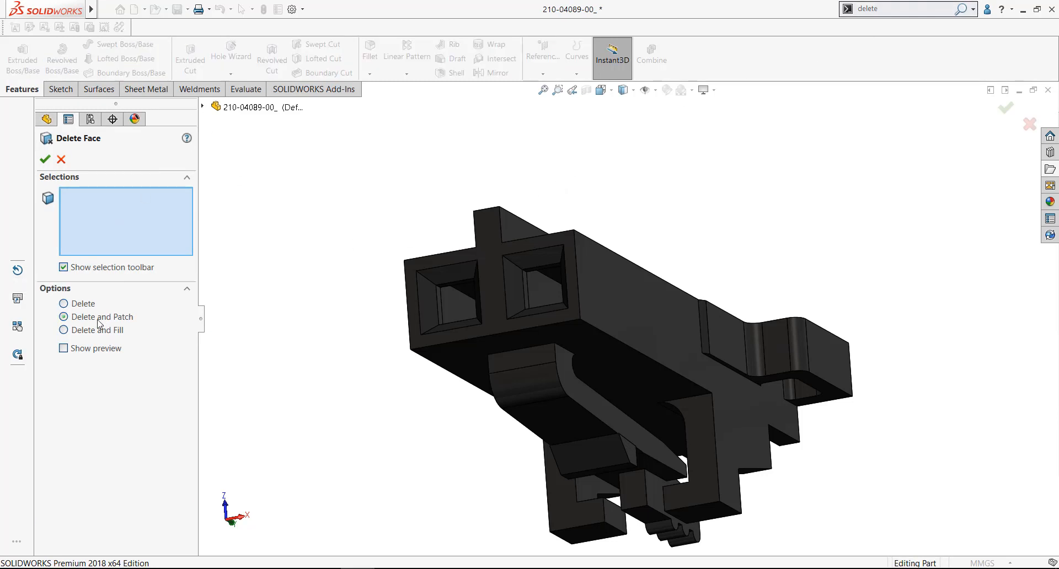
pyautogui.scroll(-5, 549, 285)
pyautogui.click(528, 279)
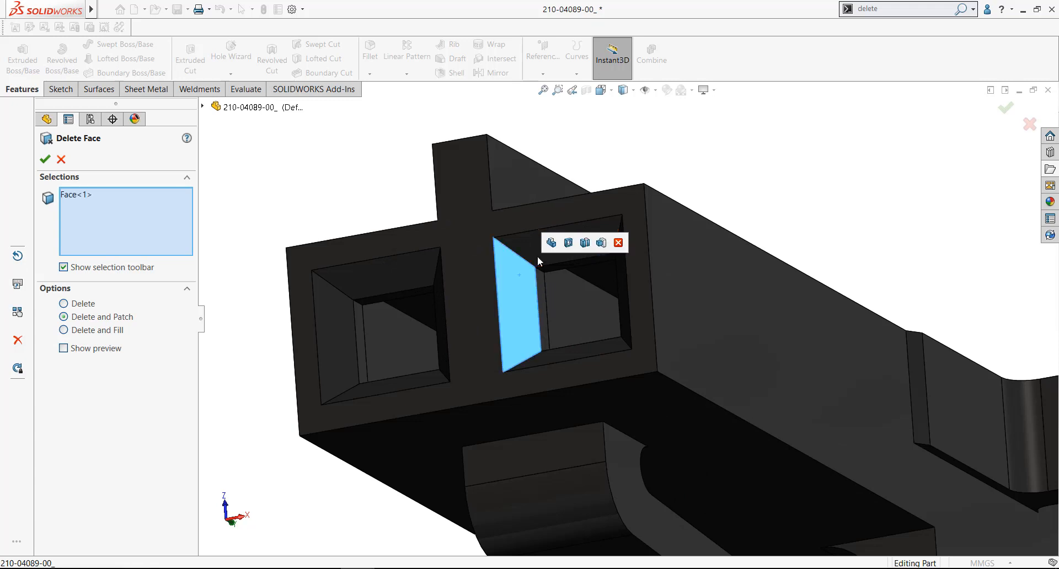
pyautogui.click(524, 251)
pyautogui.moveTo(585, 279); pyautogui.dragTo(717, 276, button='middle')
pyautogui.scroll(-3, 717, 277)
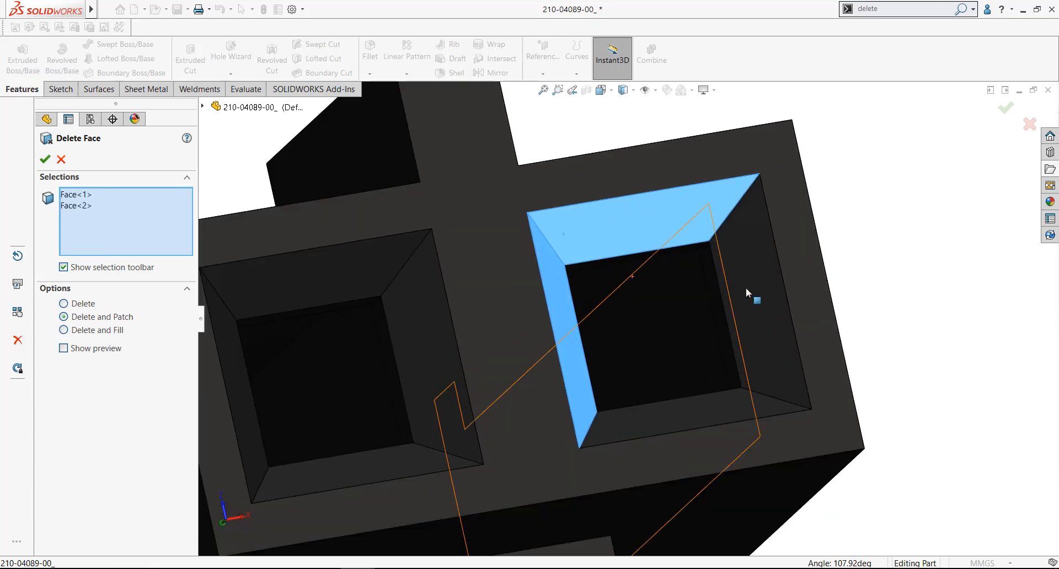
pyautogui.click(746, 287)
pyautogui.click(738, 382)
pyautogui.scroll(-2, 739, 386)
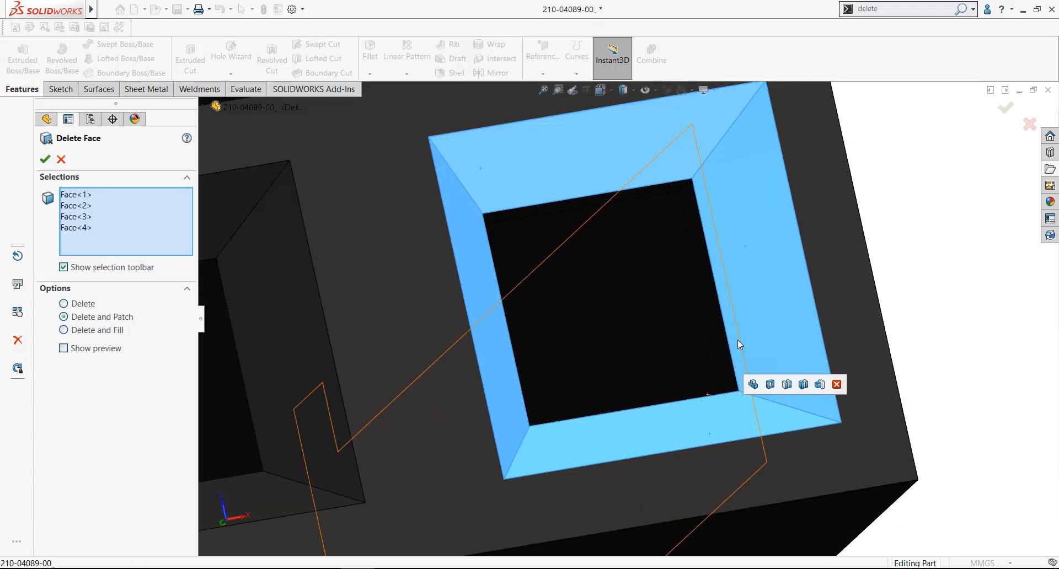
# Add that cavity's four inner wall faces to the selection and apply the face deletion to close the opening
pyautogui.click(711, 331)
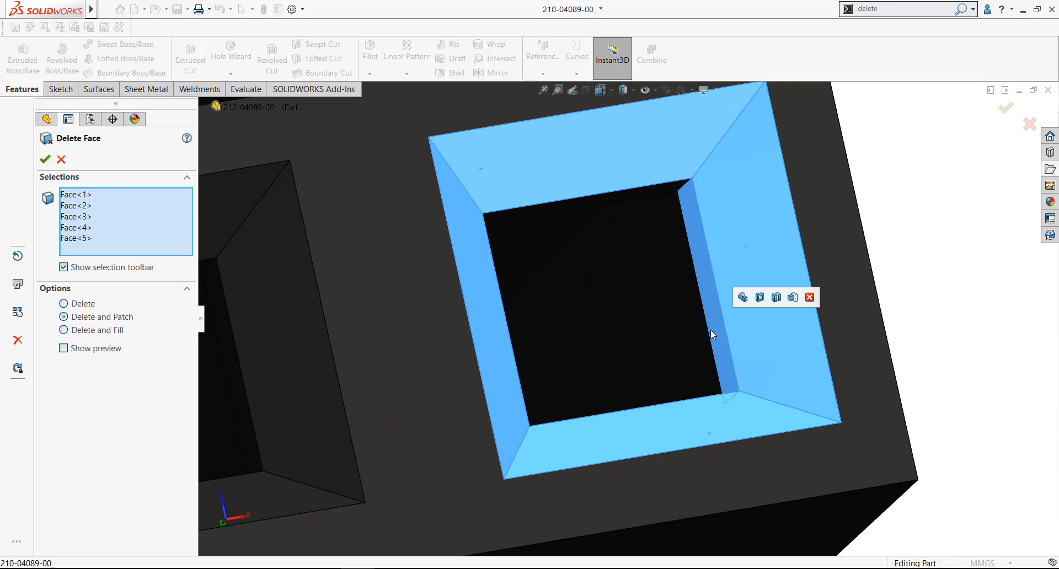
pyautogui.click(664, 193)
pyautogui.moveTo(664, 193); pyautogui.dragTo(315, 307, button='middle')
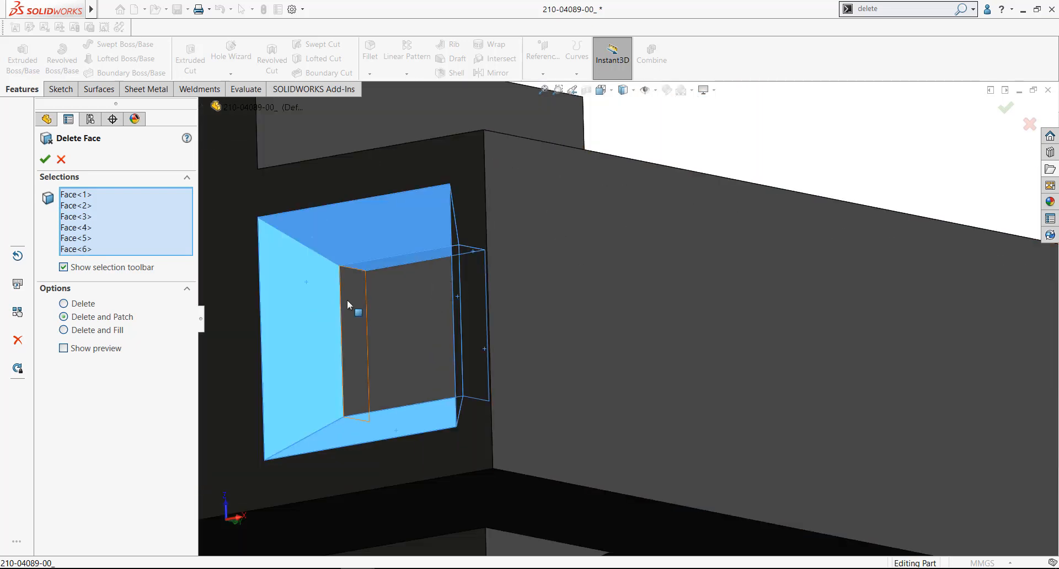
pyautogui.click(354, 342)
pyautogui.moveTo(354, 342); pyautogui.dragTo(420, 421, button='middle')
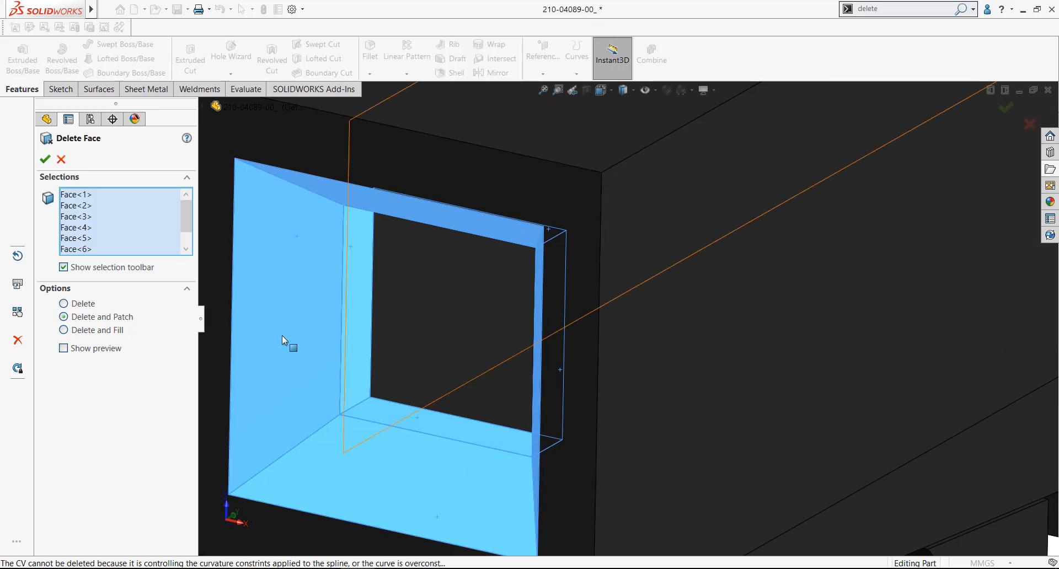
pyautogui.press('z')
pyautogui.click(46, 160)
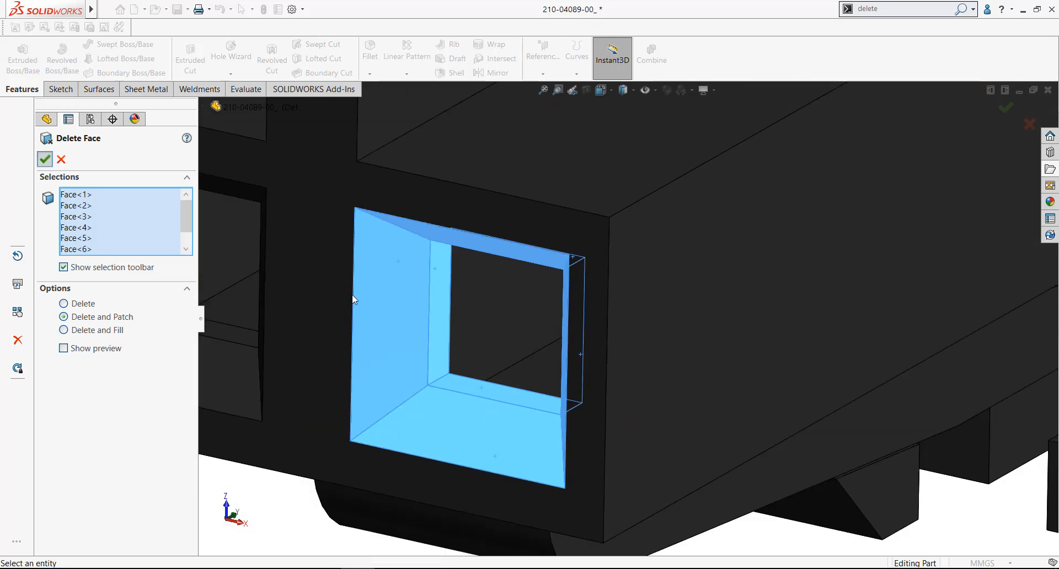
pyautogui.scroll(6, 458, 356)
pyautogui.scroll(-2, 449, 313)
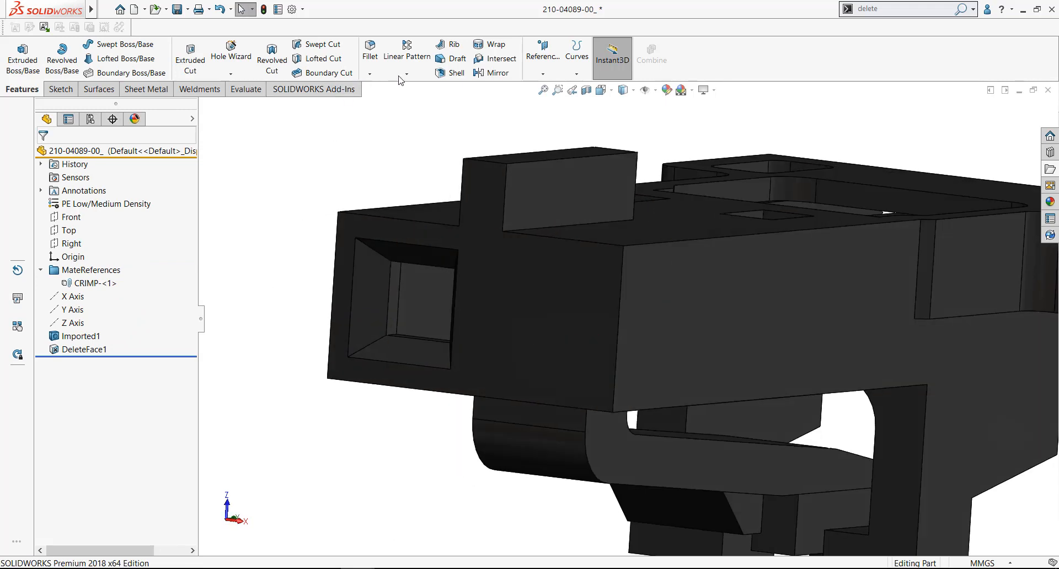
# Start a linear pattern along the housing's upper front edge with 2.54 mm spacing and 2 instances, directed toward the closed cavity
pyautogui.click(411, 61)
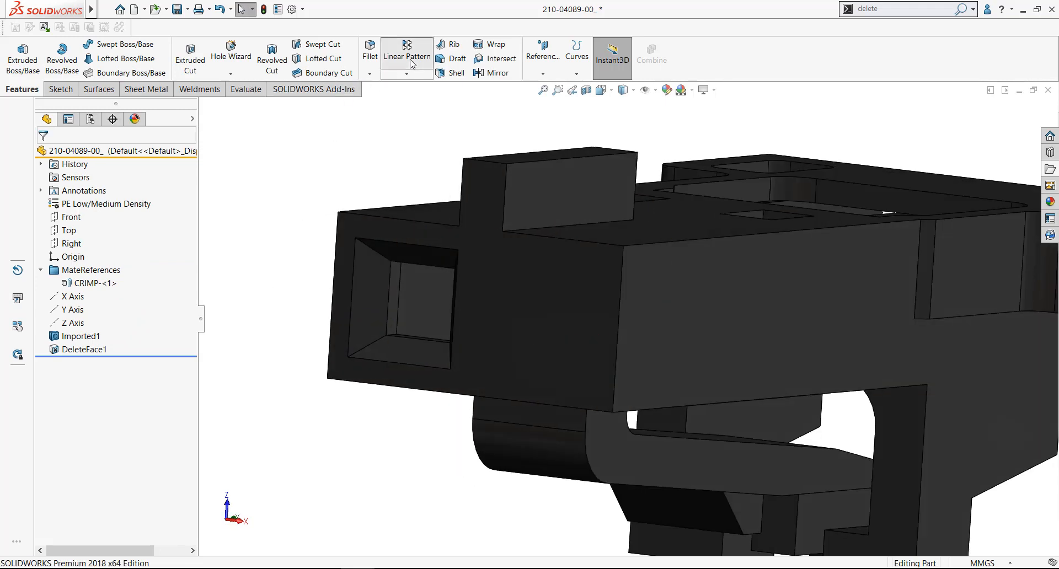
pyautogui.click(410, 219)
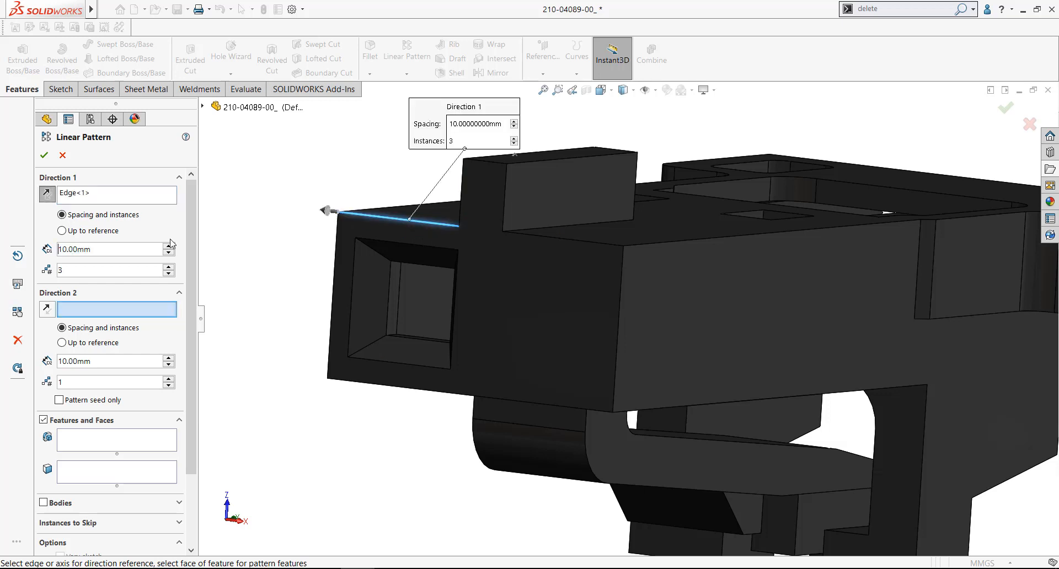
pyautogui.click(139, 248)
pyautogui.write('2.54mm')
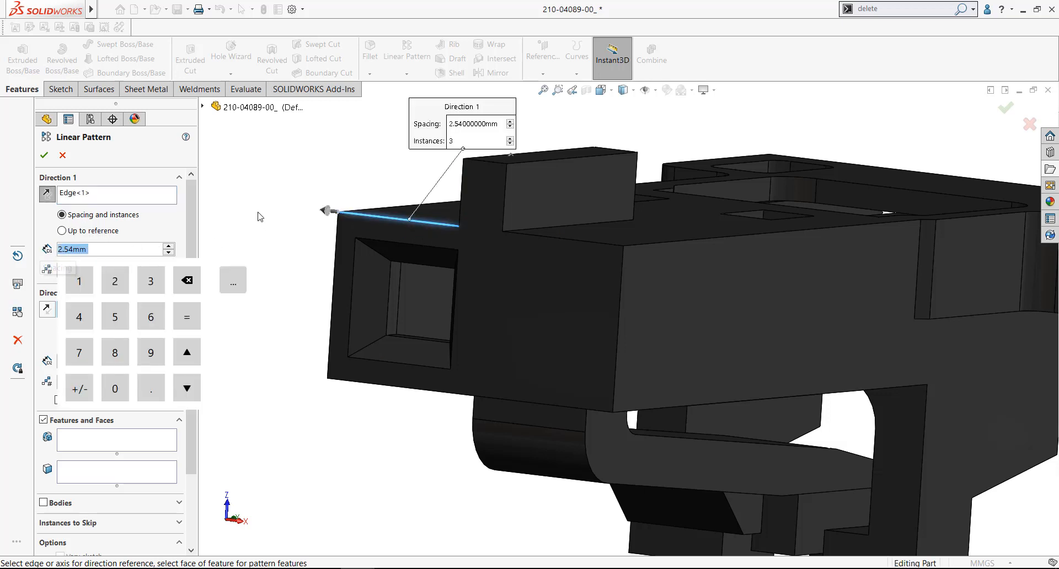
pyautogui.press('Return')
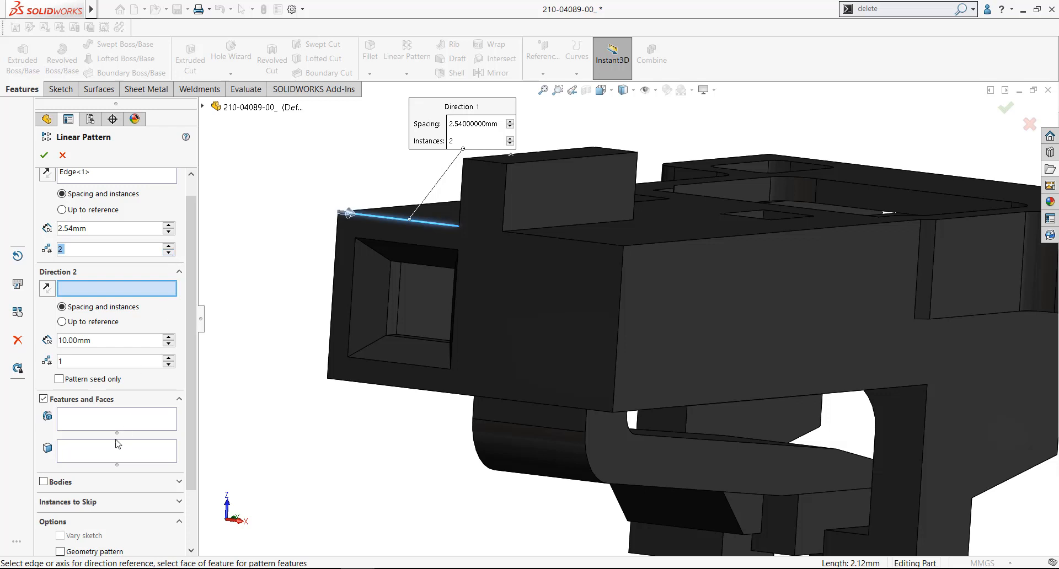
# Select the tapered and inner wall faces on both sides and the upper side of the remaining cavity as faces to pattern
pyautogui.click(100, 456)
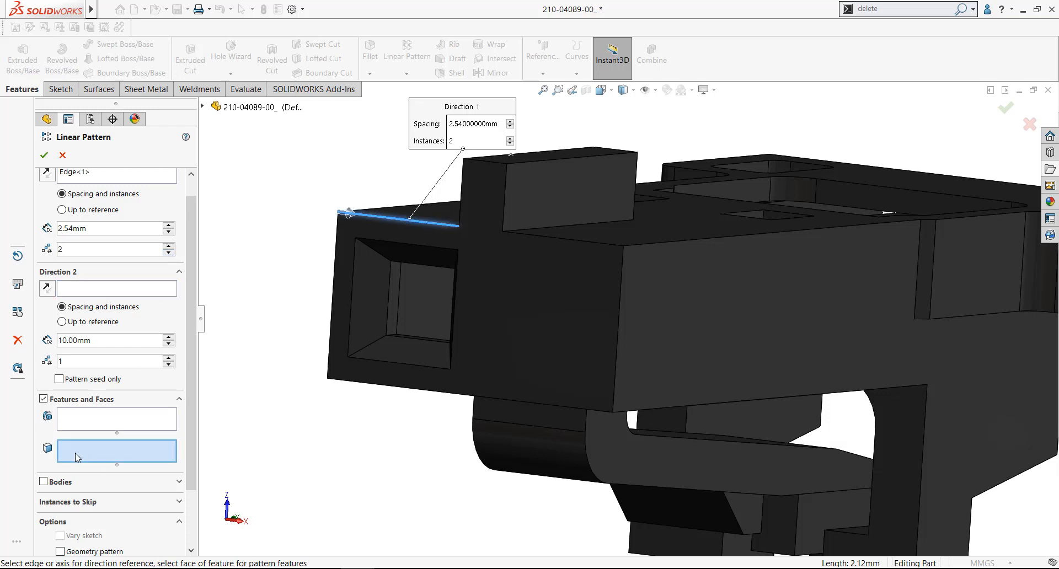
pyautogui.scroll(-4, 353, 331)
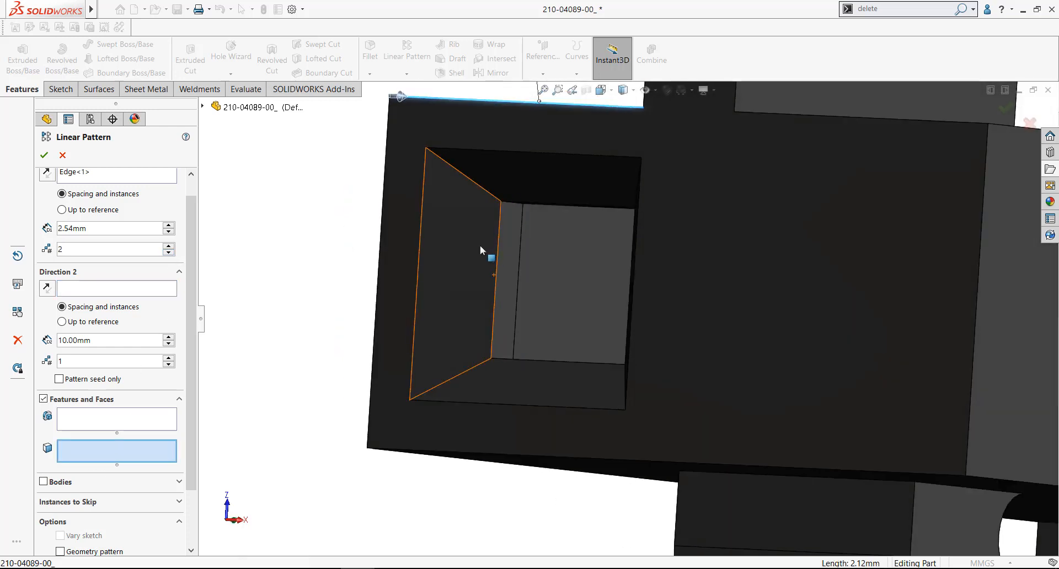
pyautogui.click(480, 245)
pyautogui.click(511, 243)
pyautogui.click(523, 185)
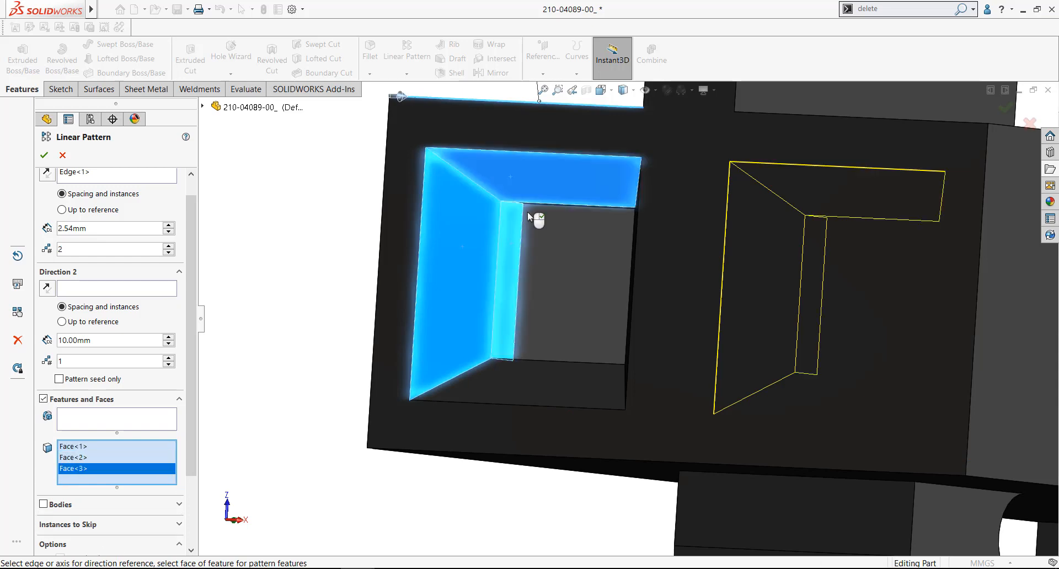
pyautogui.scroll(-4, 528, 212)
pyautogui.click(635, 200)
pyautogui.scroll(-2, 699, 202)
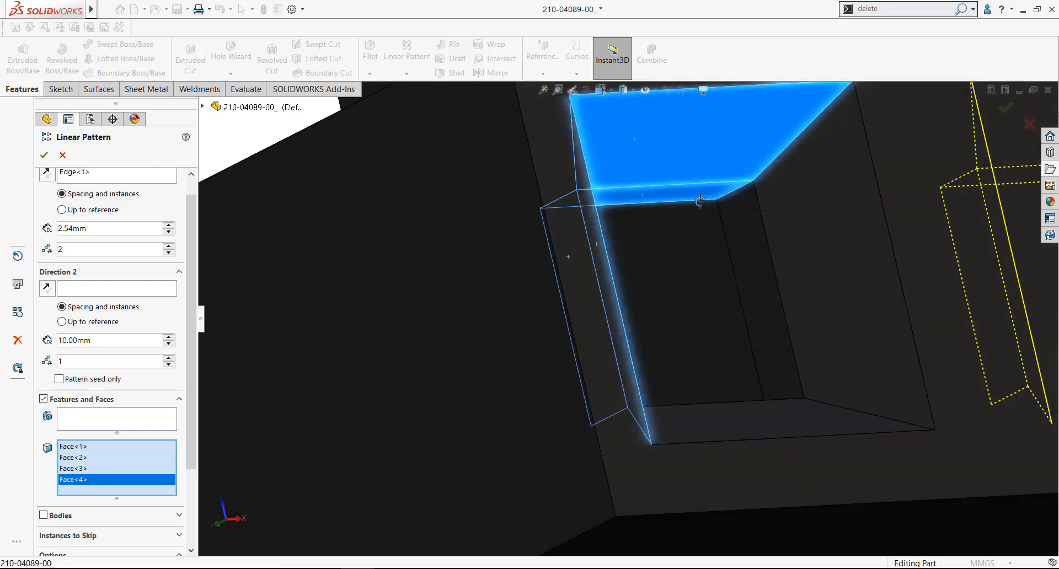
pyautogui.click(777, 204)
pyautogui.click(743, 260)
pyautogui.moveTo(740, 265); pyautogui.dragTo(714, 315, button='middle')
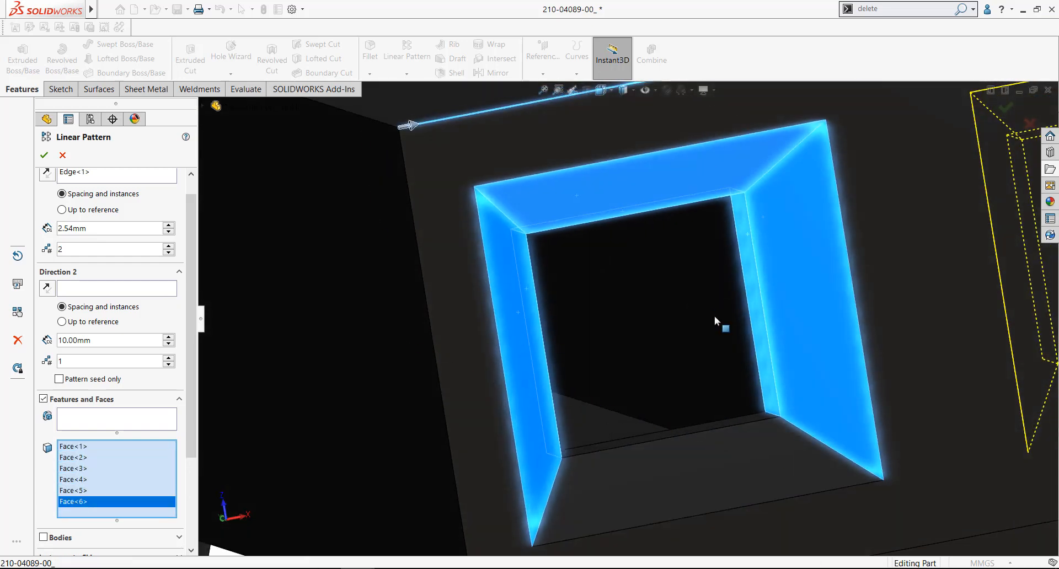
# Add the cavity's lower tapered face and lower inner wall, complete the linear pattern, and check the patterned cavity
pyautogui.click(747, 430)
pyautogui.scroll(-3, 745, 419)
pyautogui.click(737, 384)
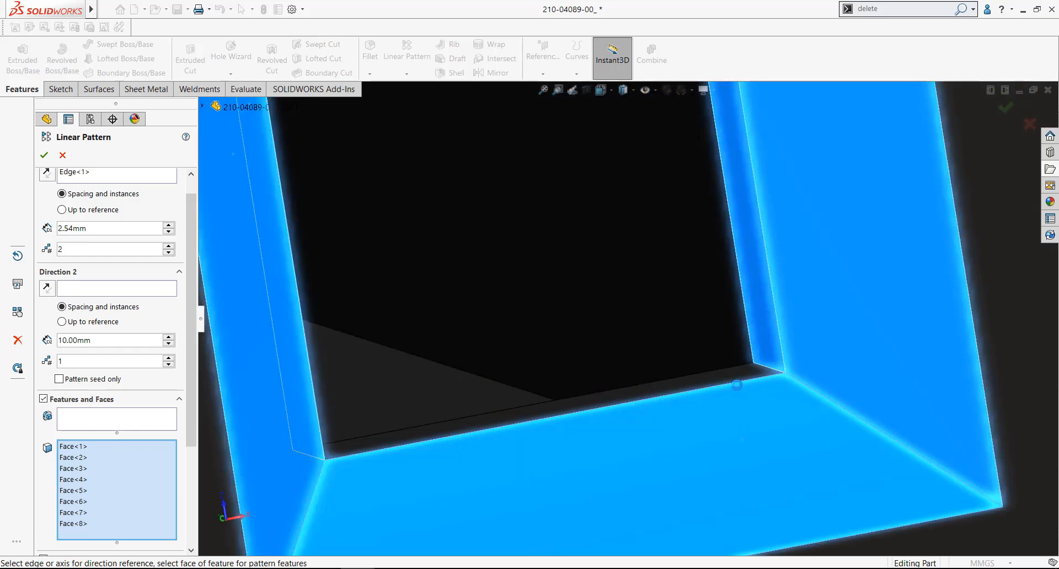
pyautogui.scroll(3, 737, 385)
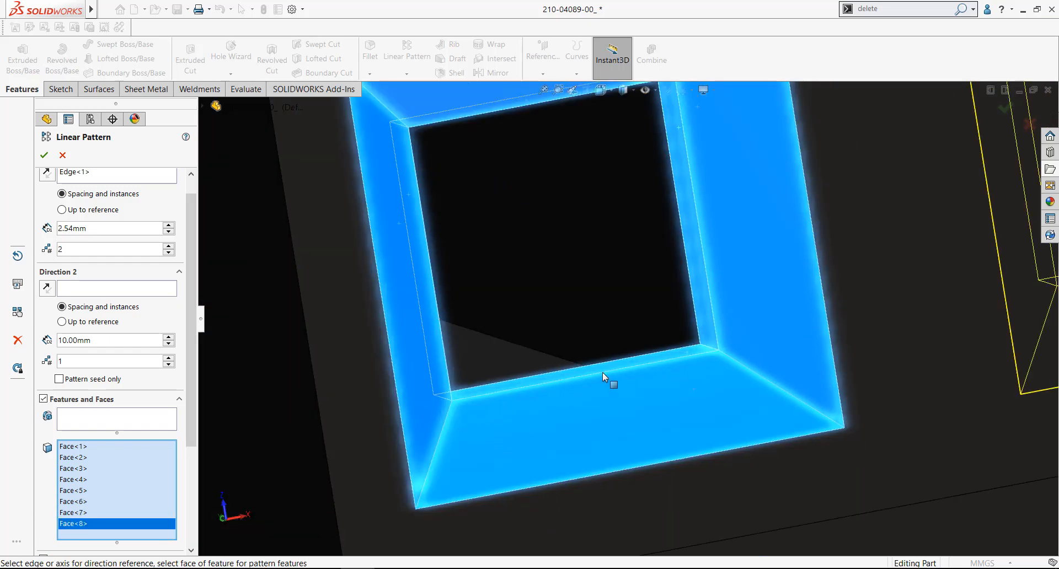
pyautogui.scroll(4, 603, 372)
pyautogui.scroll(3, 471, 321)
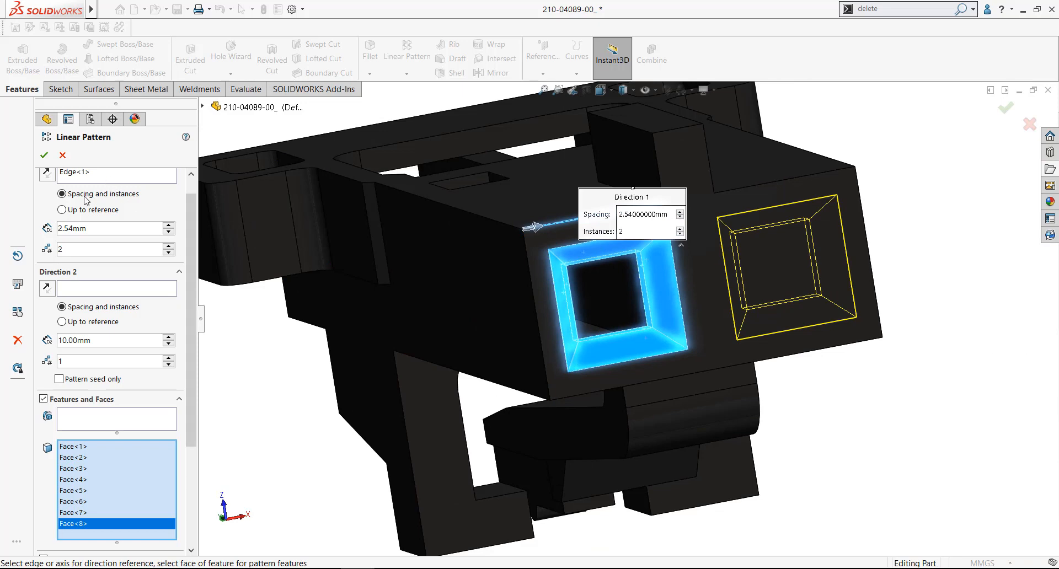
pyautogui.click(44, 156)
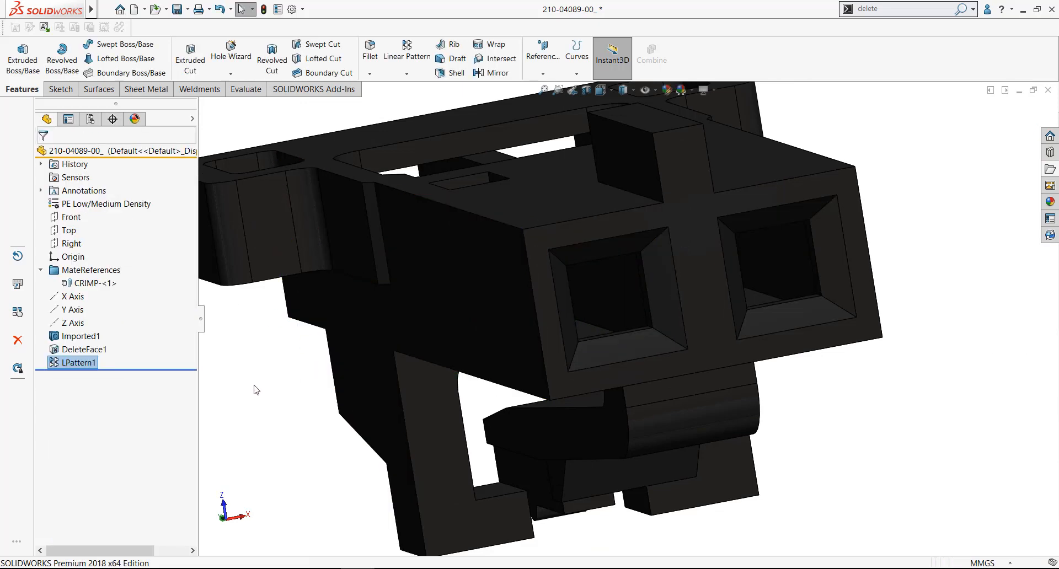
pyautogui.click(63, 363)
pyautogui.moveTo(305, 390); pyautogui.dragTo(359, 407, button='middle')
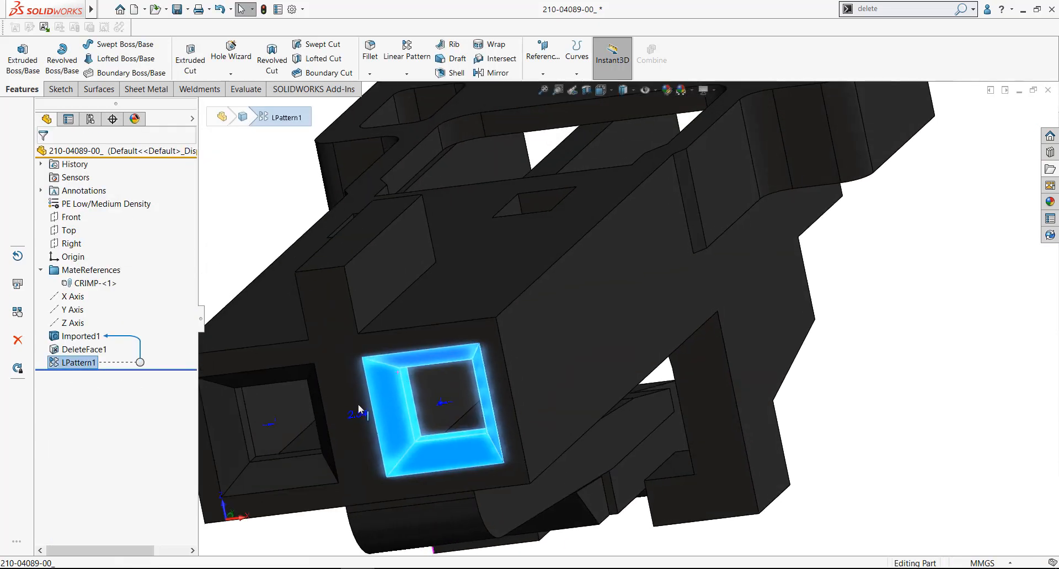
pyautogui.scroll(5, 358, 409)
pyautogui.press('Escape')
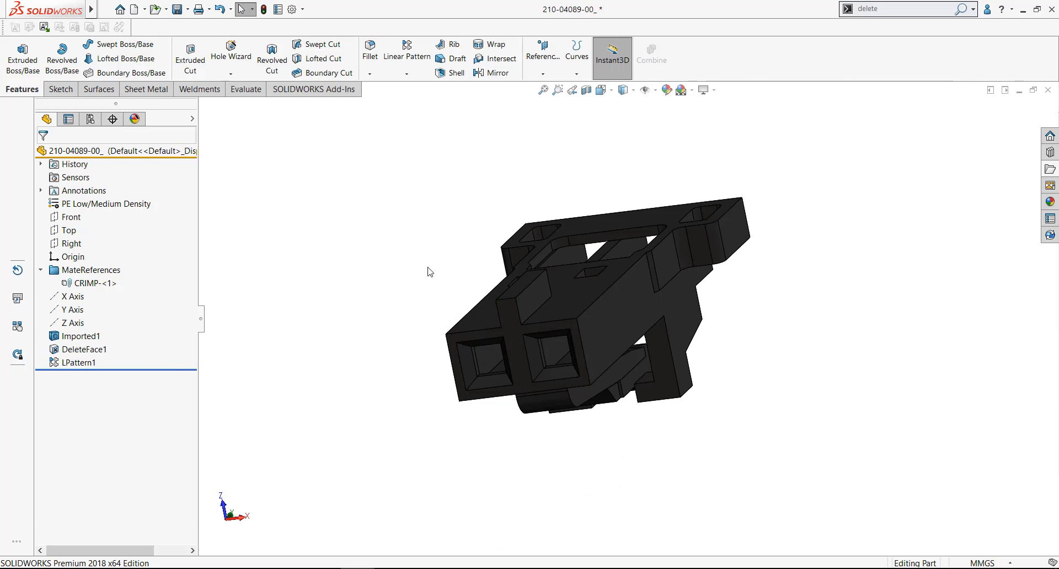
pyautogui.hotkey('ctrl', 'Tab')
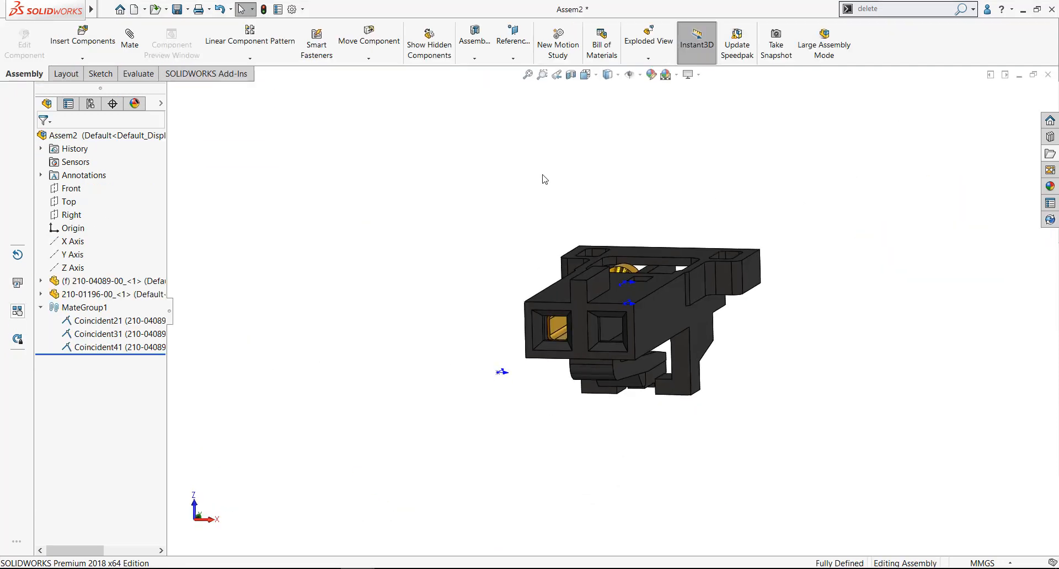
pyautogui.click(237, 59)
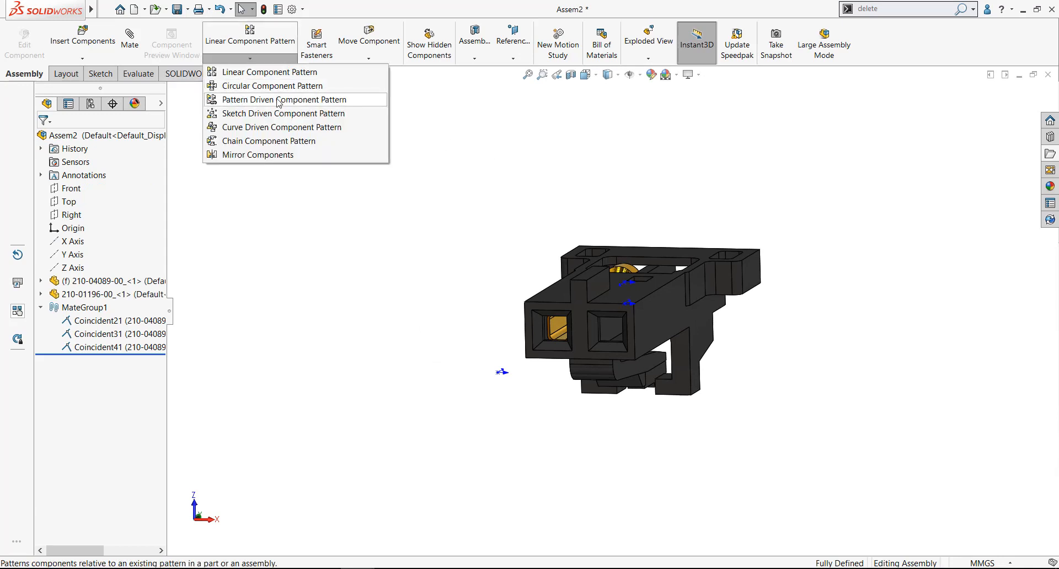
pyautogui.click(303, 102)
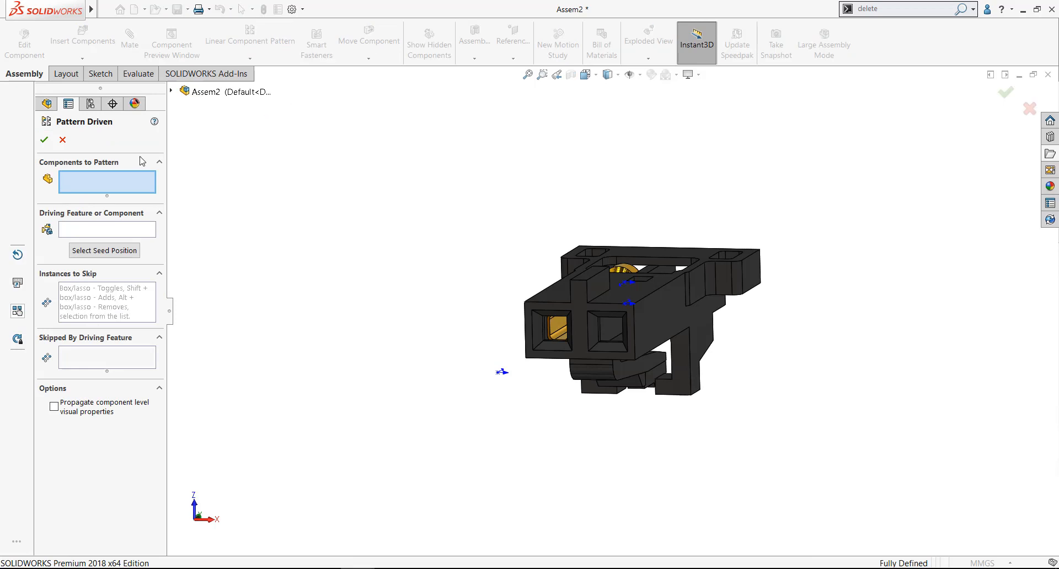
pyautogui.scroll(-5, 588, 366)
pyautogui.click(529, 294)
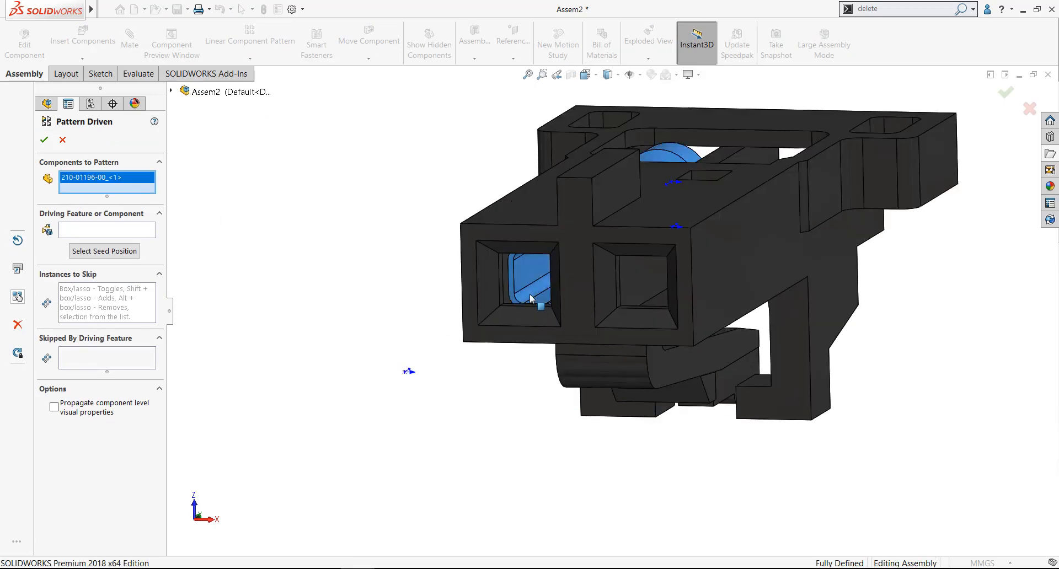
pyautogui.click(128, 228)
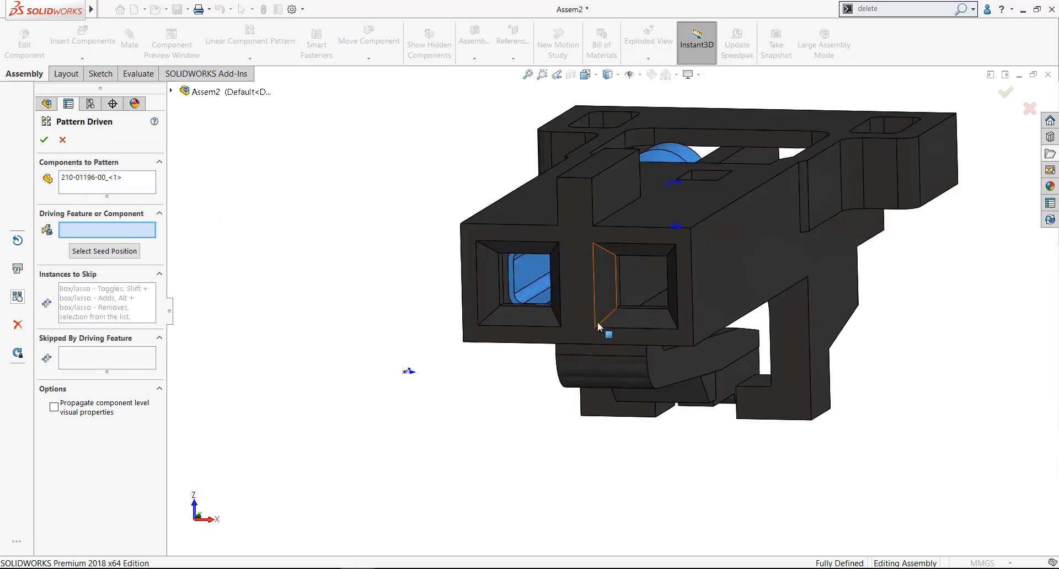
pyautogui.click(657, 320)
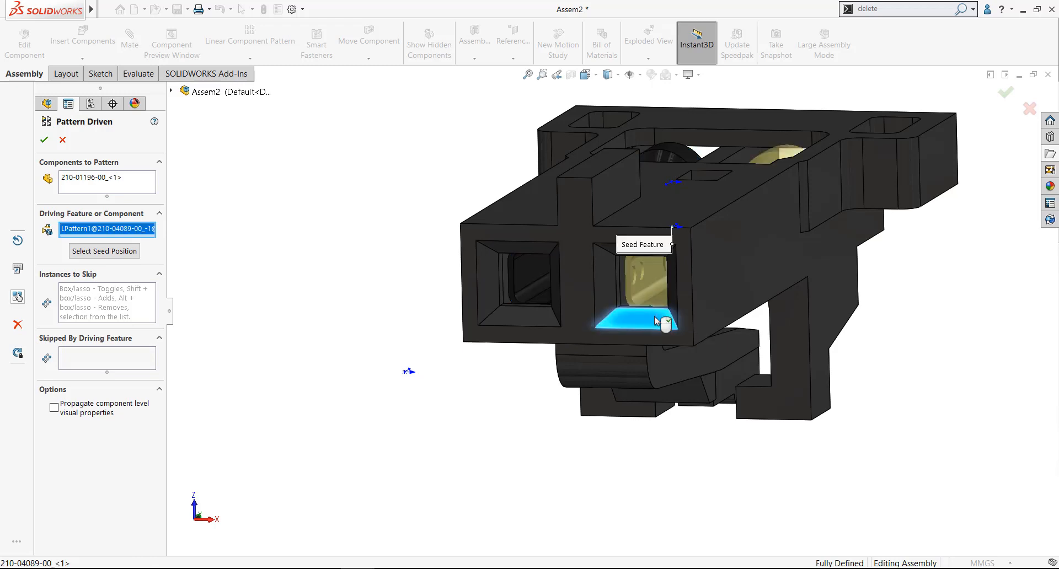
pyautogui.moveTo(654, 316); pyautogui.dragTo(701, 321, button='middle')
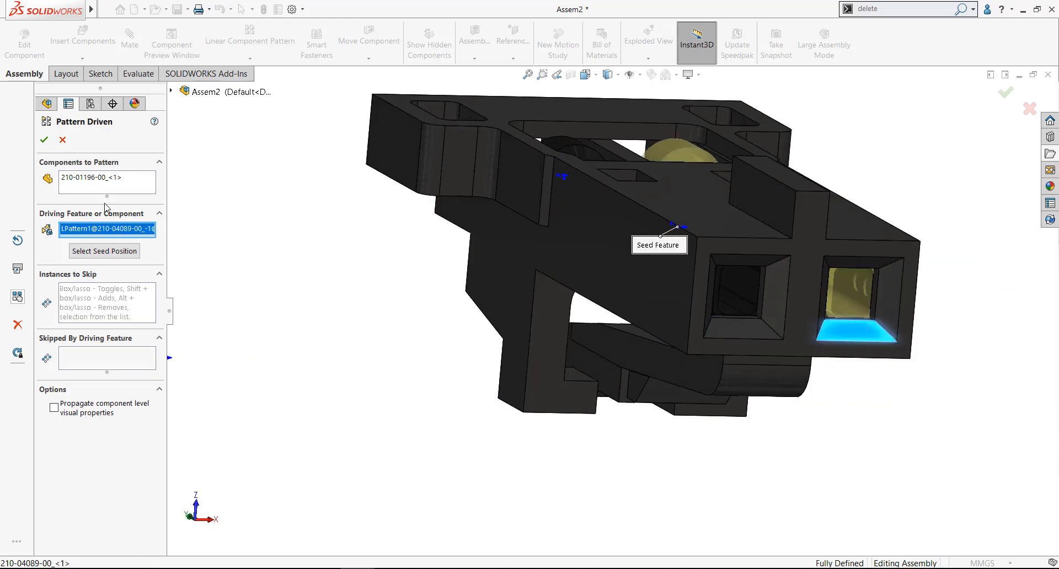
pyautogui.click(44, 139)
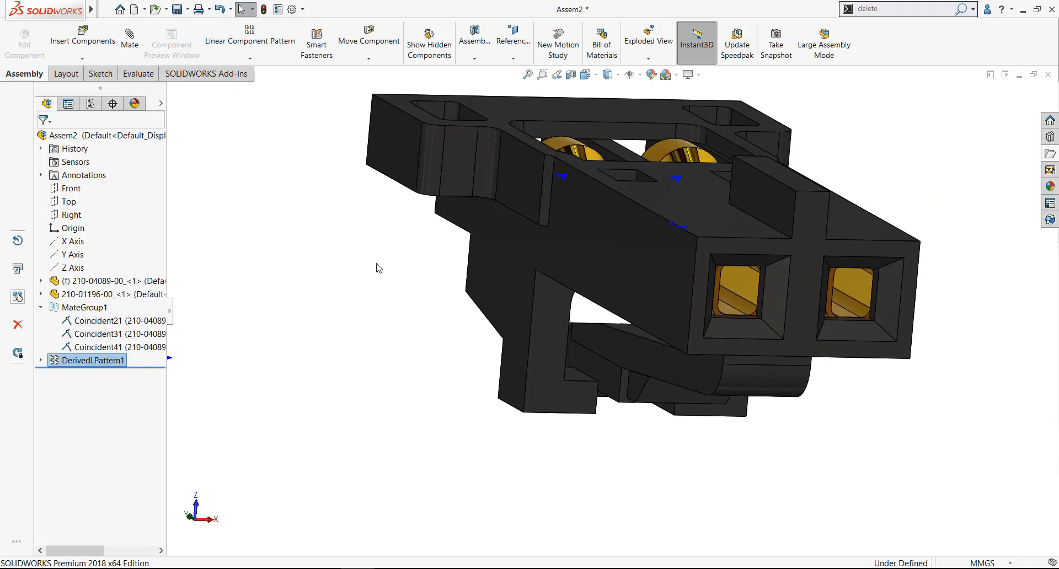
# Examine the housing with its patterned terminals and collapse the mate group in the assembly tree
pyautogui.moveTo(379, 267); pyautogui.dragTo(397, 371, button='middle')
pyautogui.scroll(3, 381, 284)
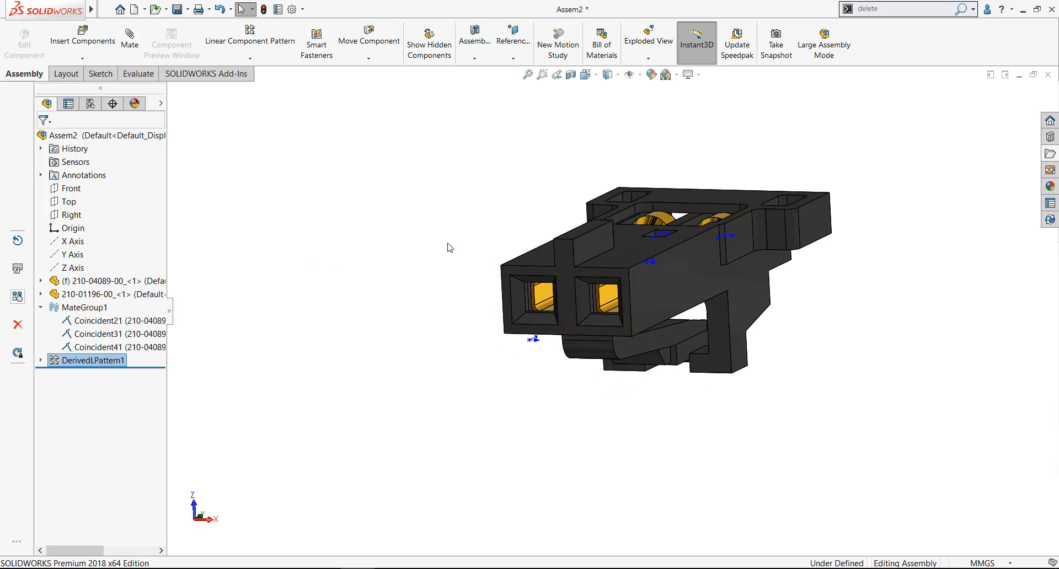
pyautogui.moveTo(437, 272); pyautogui.dragTo(441, 279, button='middle')
pyautogui.click(432, 265)
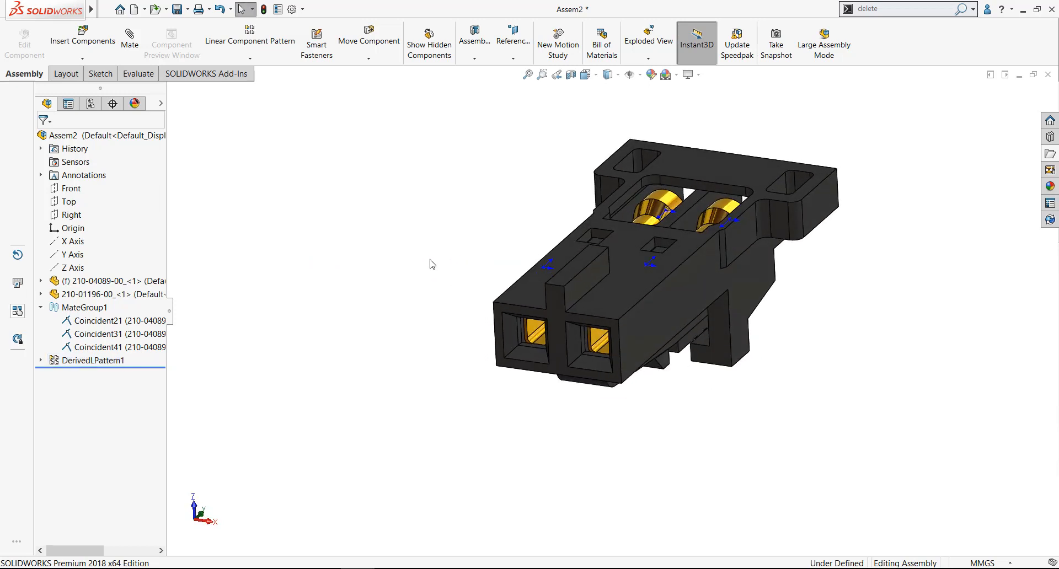
pyautogui.click(41, 308)
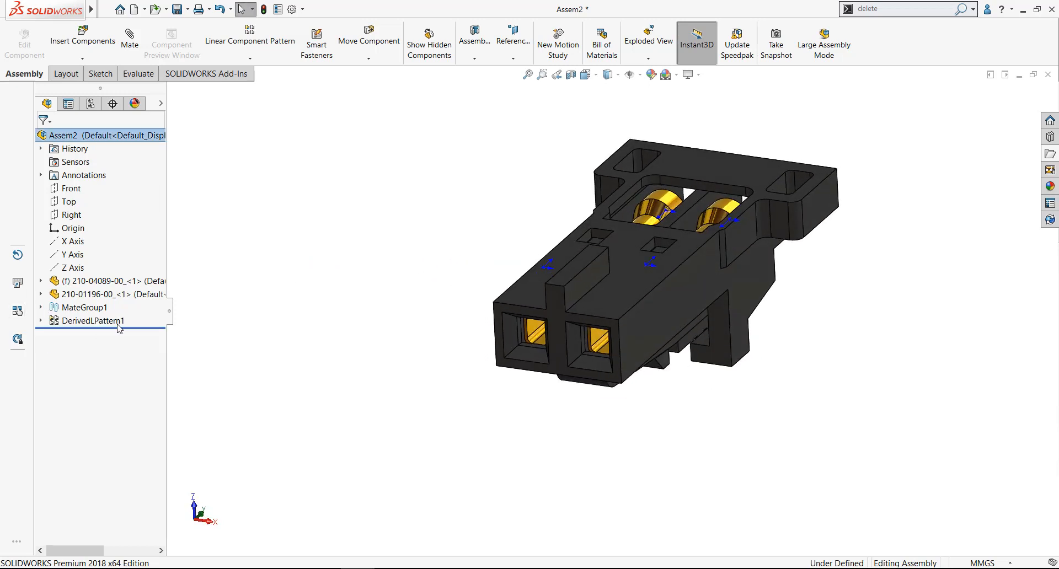
pyautogui.click(41, 321)
pyautogui.click(41, 321)
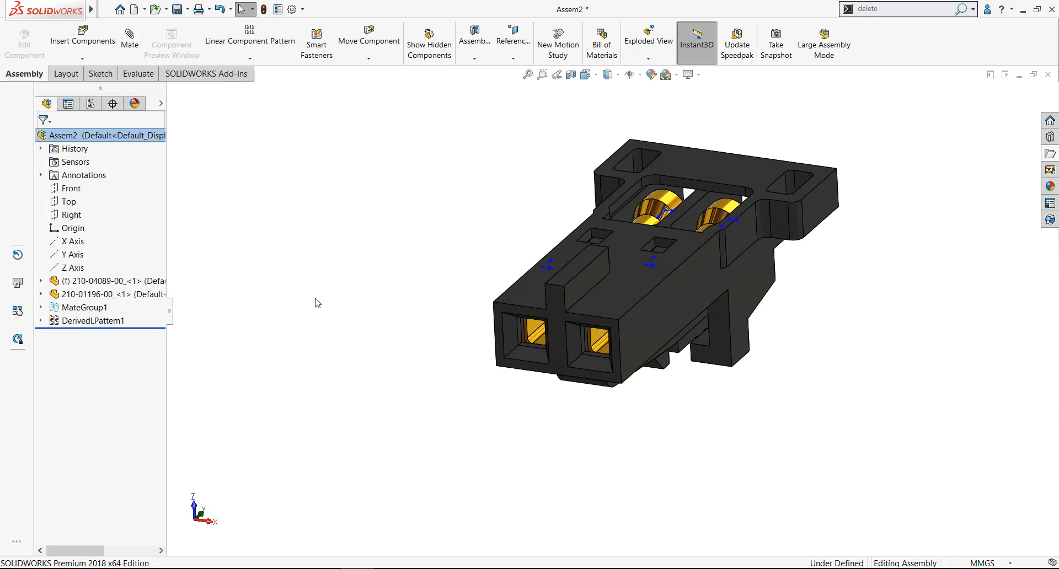